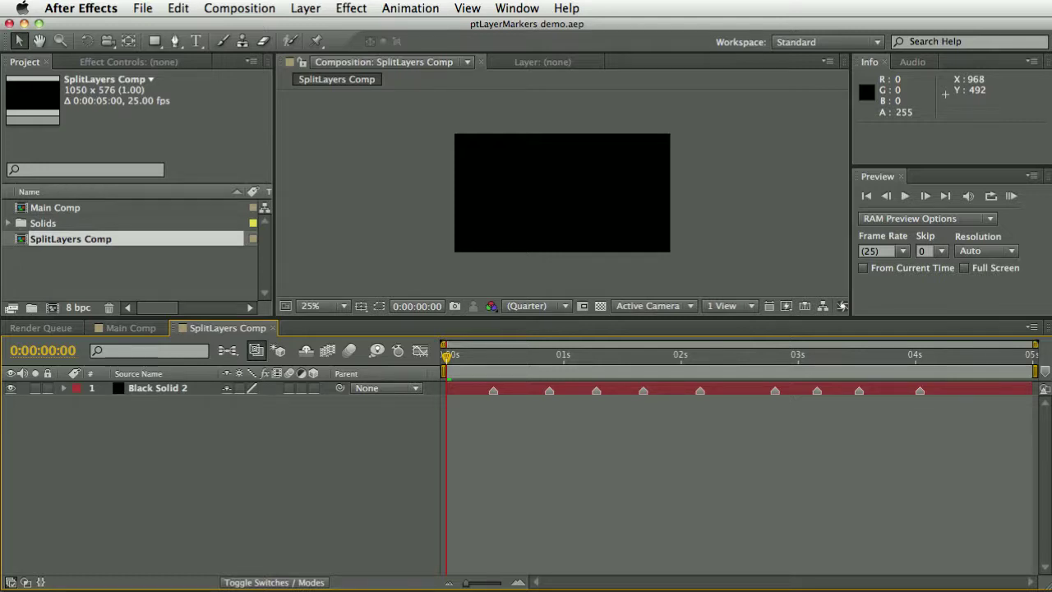
# - Find the installed pt_LayerMarkers script in the ScriptUI Panels folder in the file browser
pyautogui.press('super+Tab')
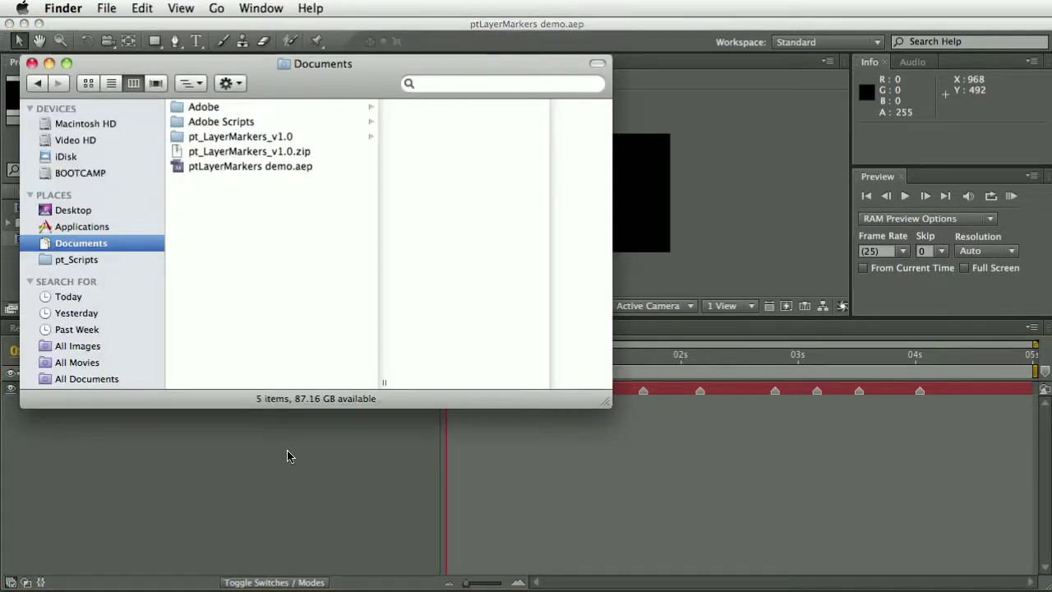
pyautogui.click(237, 137)
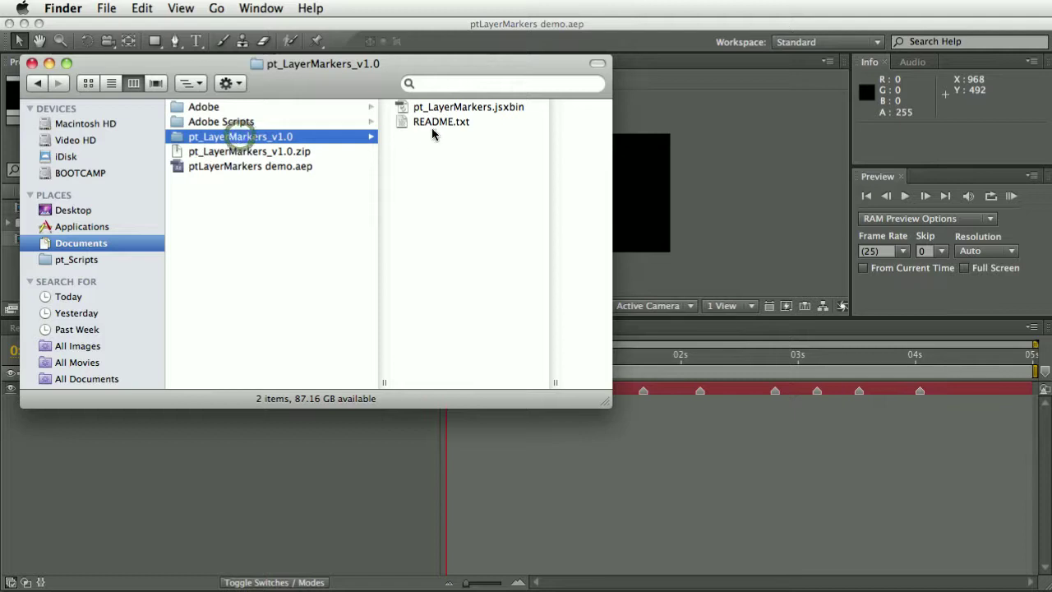
pyautogui.click(526, 585)
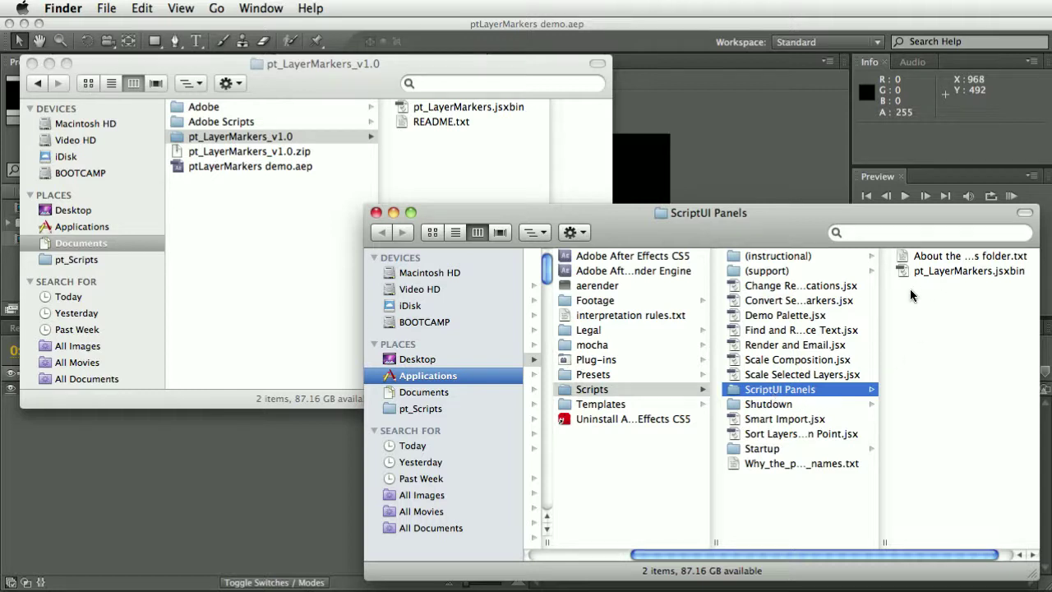
# - Open the pt_LayerMarkers.jsxbin panel from the Window menu and dock it beside Preview
pyautogui.click(732, 165)
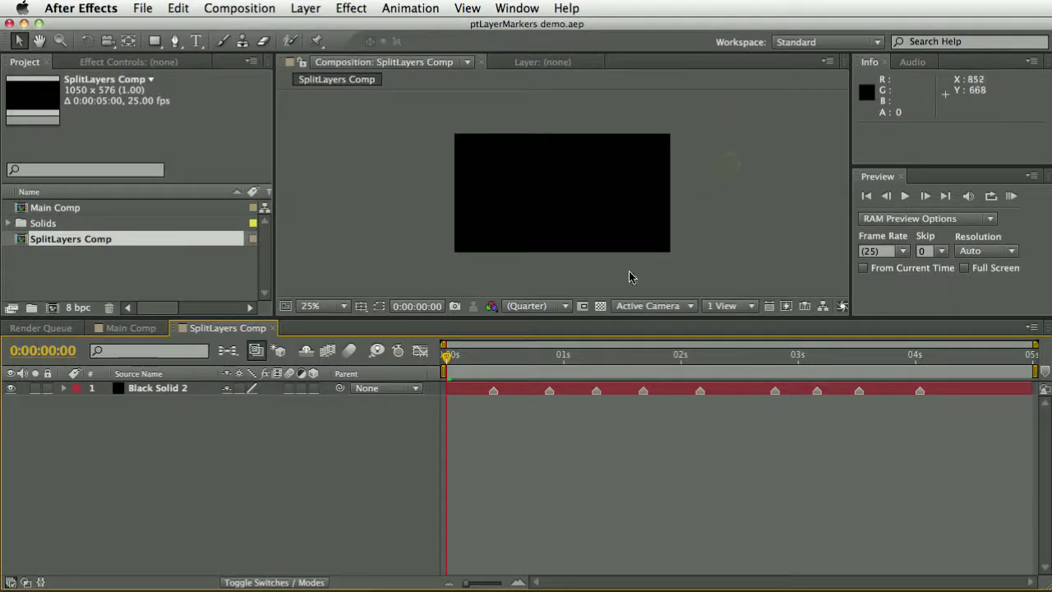
pyautogui.click(516, 8)
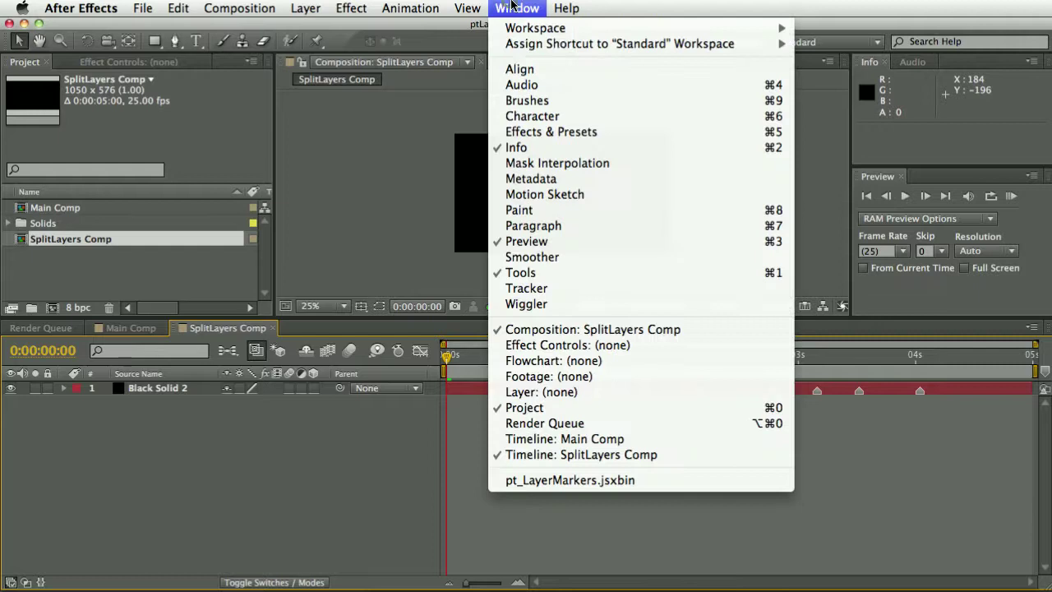
pyautogui.click(583, 480)
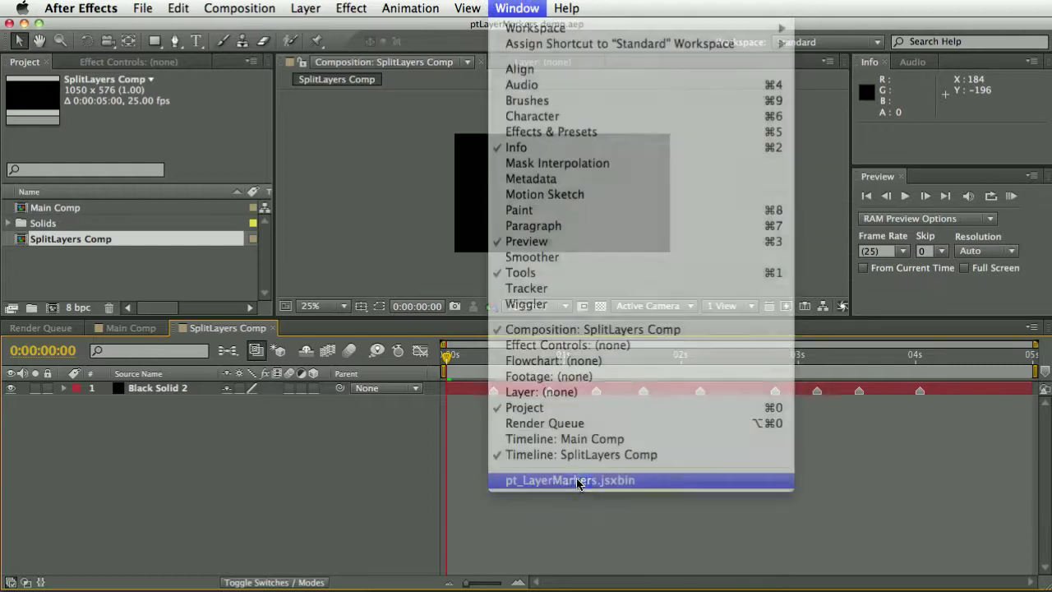
pyautogui.moveTo(229, 127); pyautogui.dragTo(929, 261)
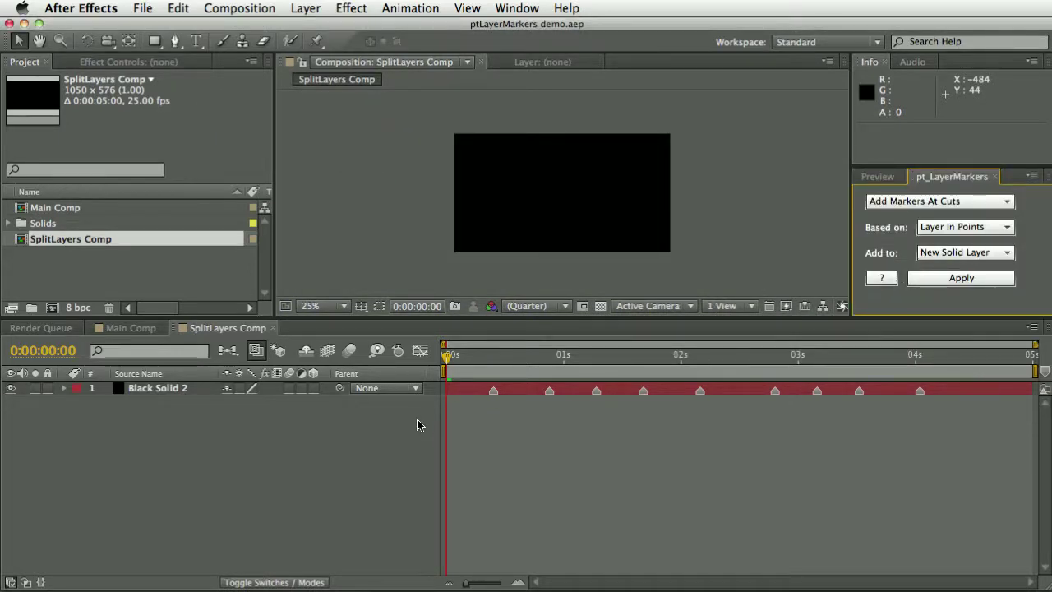
# - Split Black Solid 2 at its markers into ten upward-stepped layers that keep markers, then scrub them
pyautogui.click(933, 202)
pyautogui.click(933, 232)
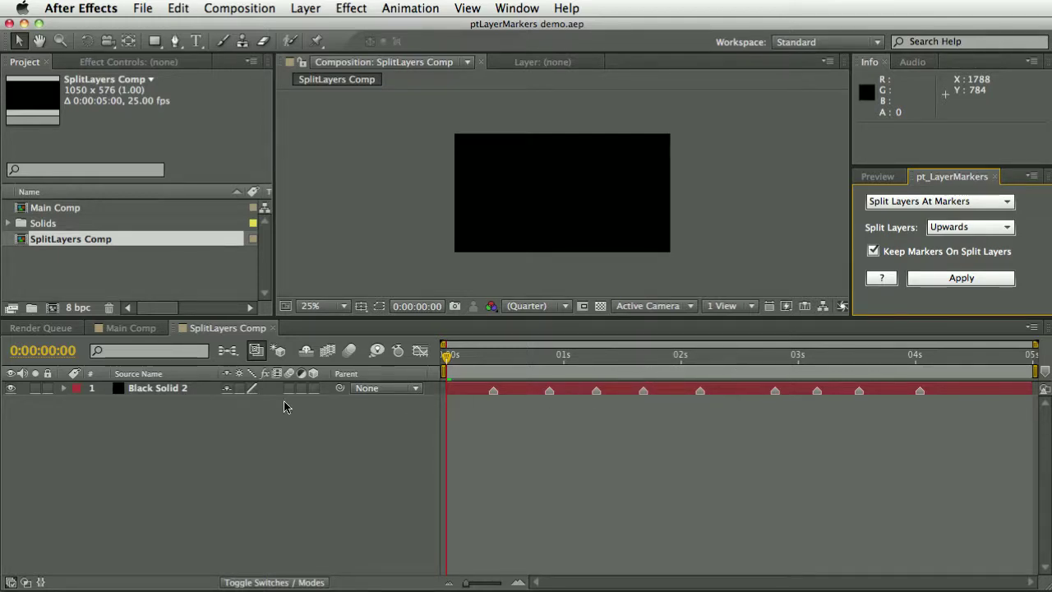
pyautogui.click(143, 390)
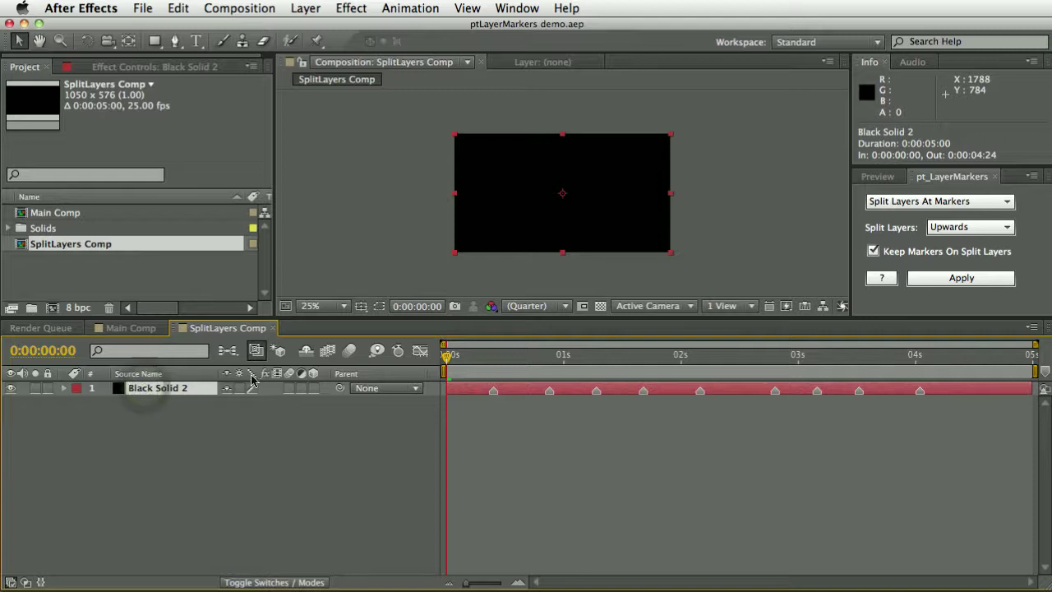
pyautogui.moveTo(469, 357); pyautogui.dragTo(446, 358)
pyautogui.click(960, 279)
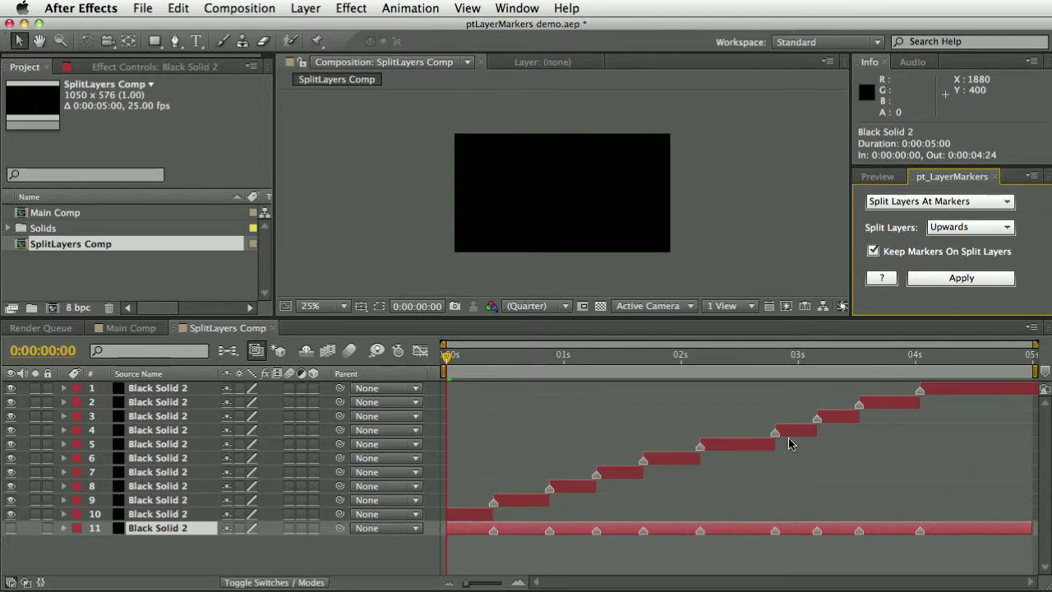
pyautogui.moveTo(473, 355); pyautogui.dragTo(516, 355)
pyautogui.click(171, 8)
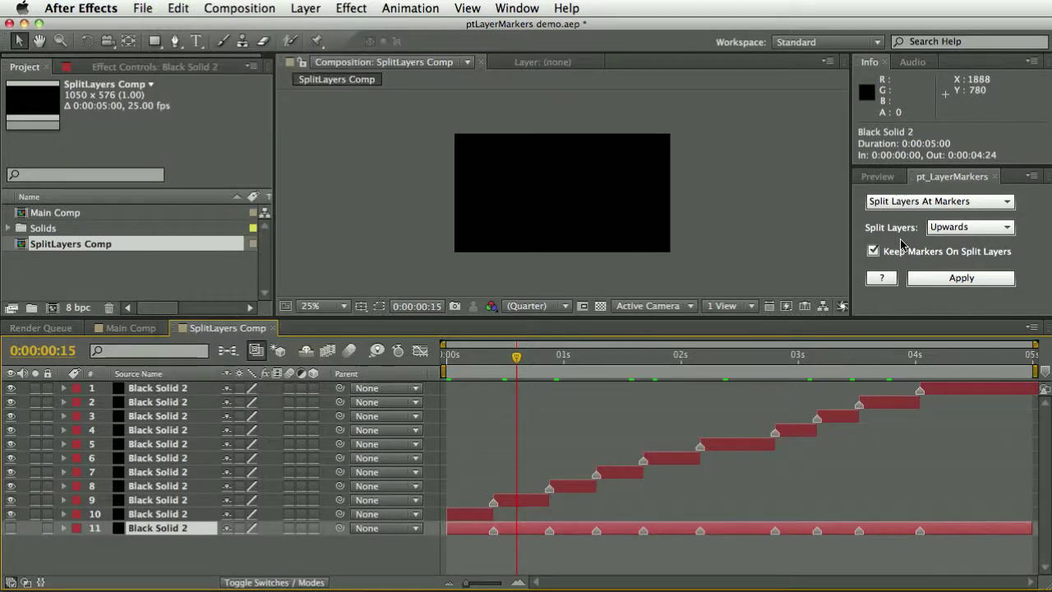
# - Undo the upward split and re-split Black Solid 2 with the Downwards direction
pyautogui.press('super+z')
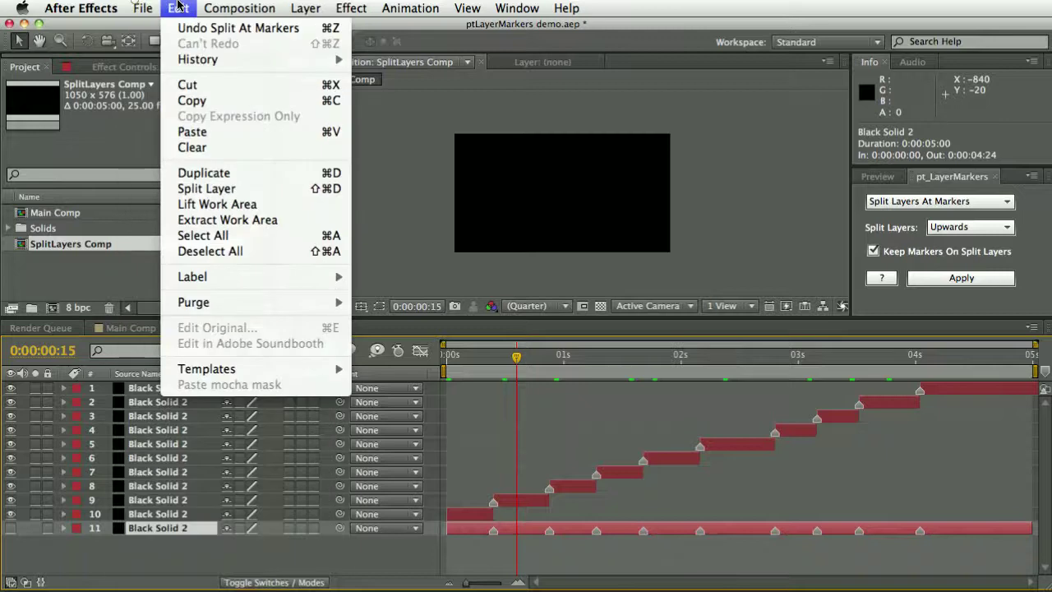
pyautogui.click(929, 227)
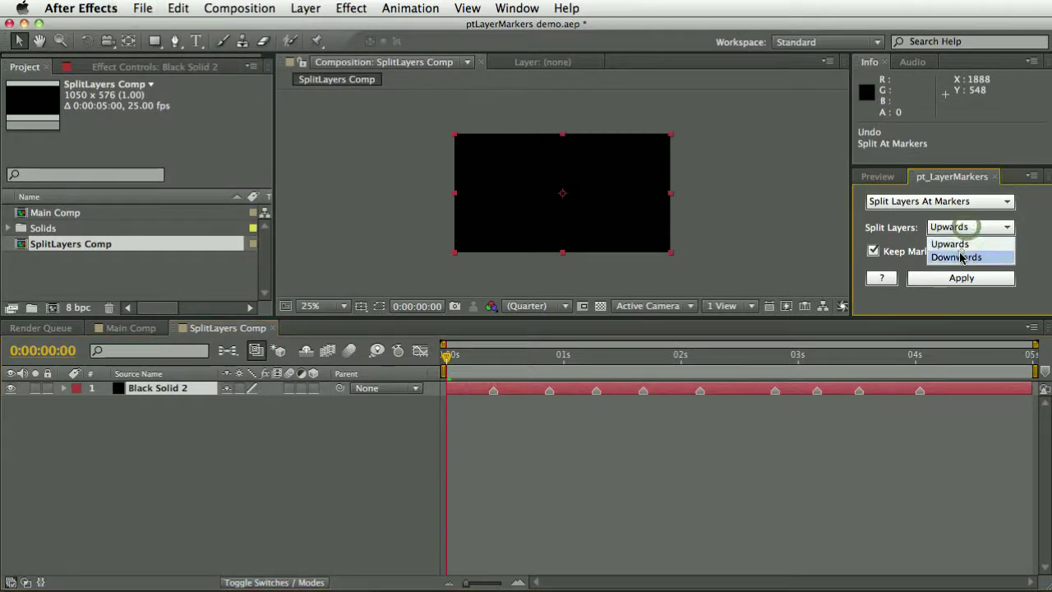
pyautogui.click(951, 256)
pyautogui.click(962, 277)
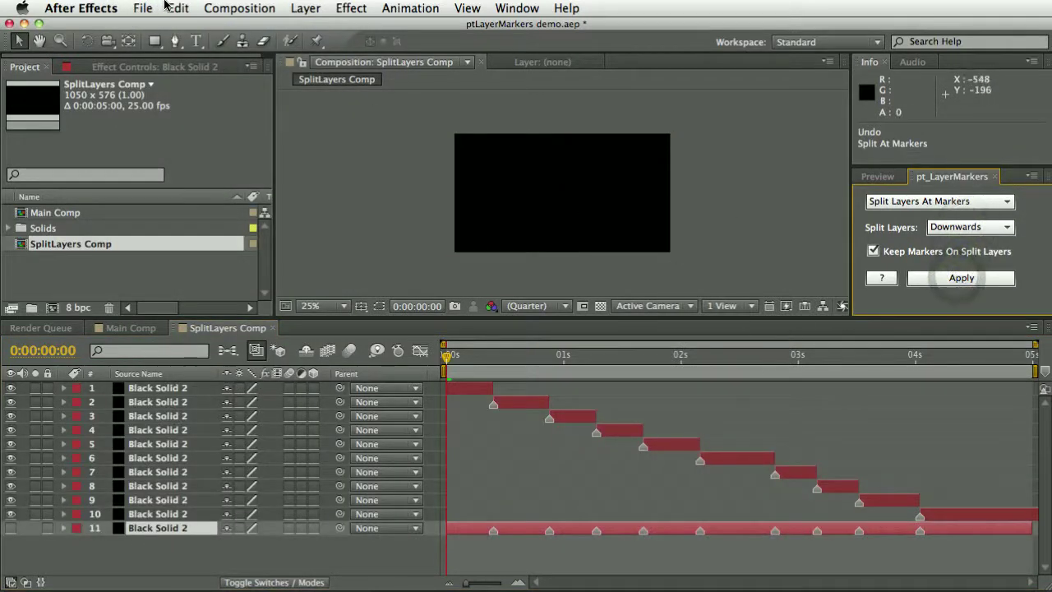
# - Uncheck Keep Markers On Split Layers, undo the split, and re-apply it downwards without markers
pyautogui.click(179, 8)
pyautogui.press('Escape')
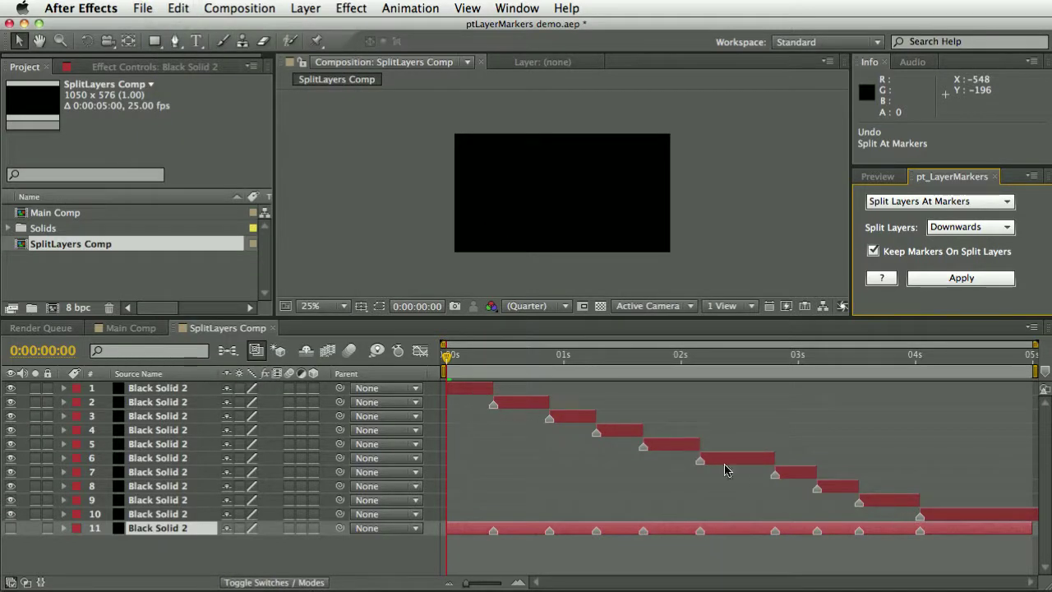
pyautogui.click(874, 252)
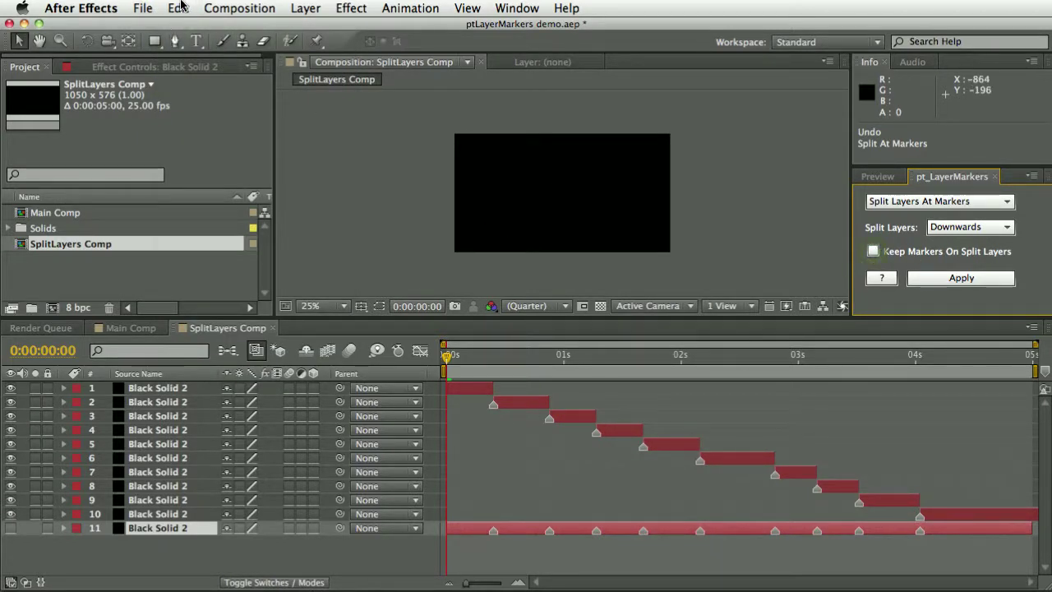
pyautogui.click(178, 8)
pyautogui.click(210, 25)
pyautogui.click(933, 284)
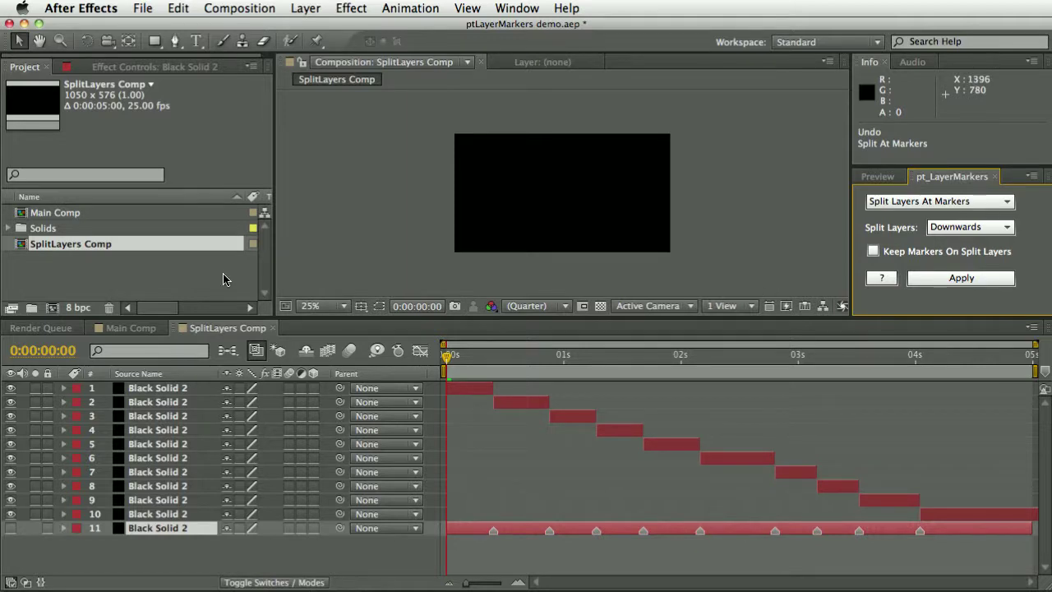
# - Switch the script mode to Add Markers At Cuts and open Main Comp from the Project panel
pyautogui.click(907, 207)
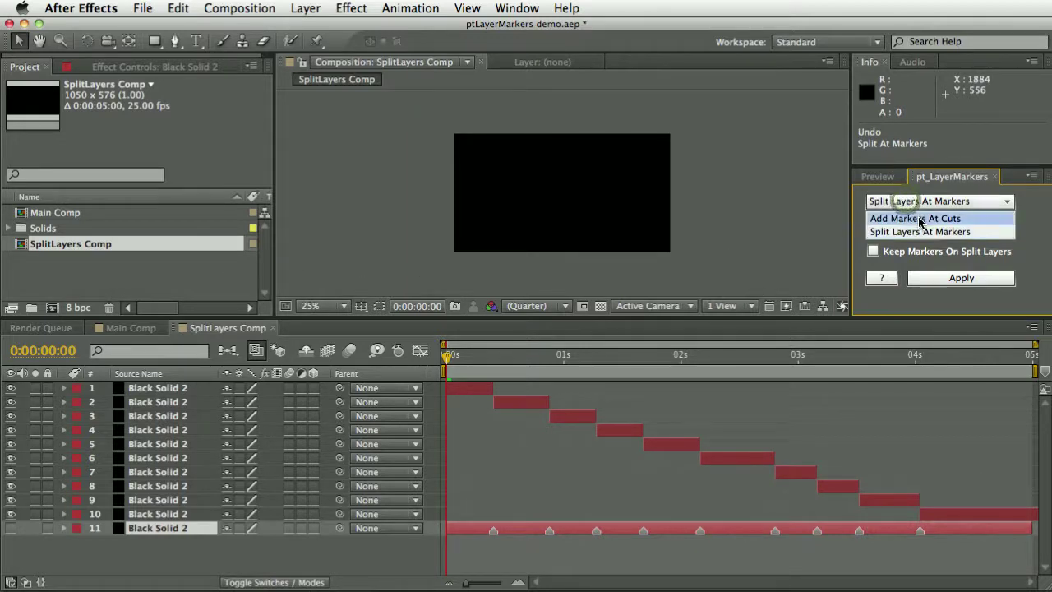
pyautogui.click(903, 215)
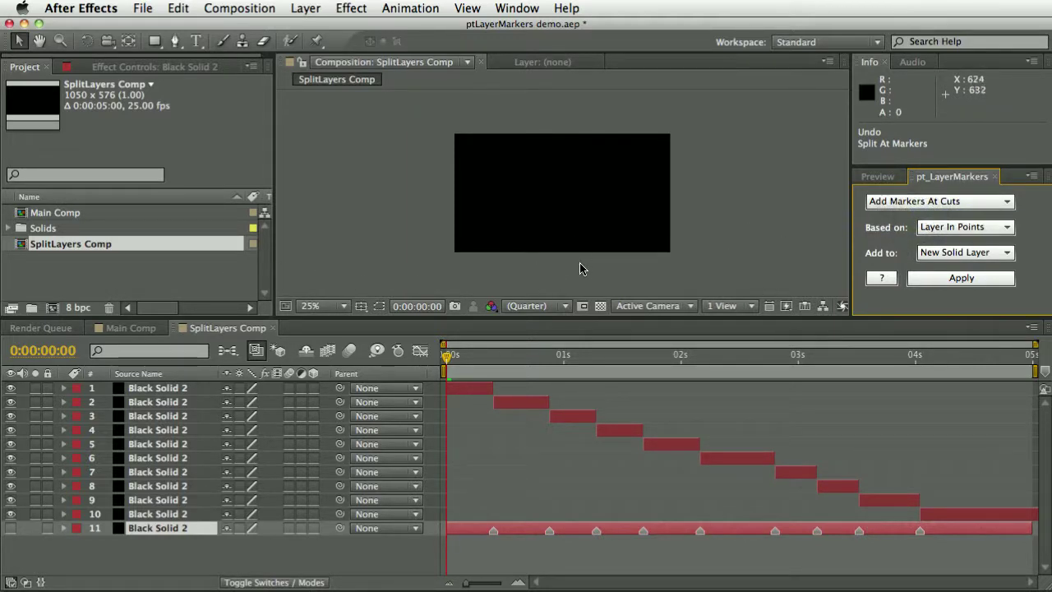
pyautogui.doubleClick(56, 215)
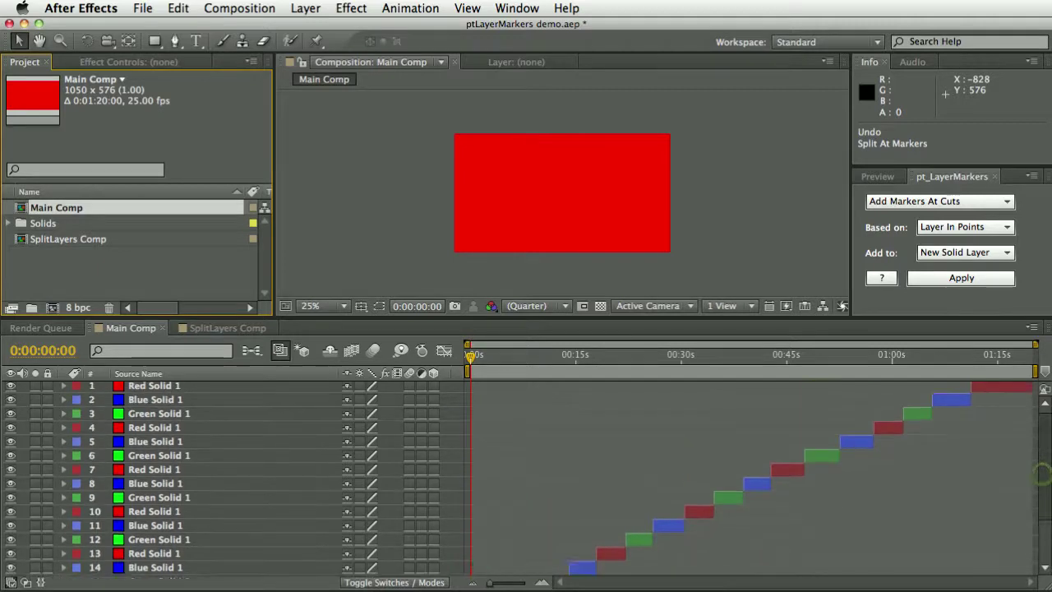
# - Select the red label group and pre-compose those solids into a comp named Red
pyautogui.moveTo(478, 355); pyautogui.dragTo(512, 435)
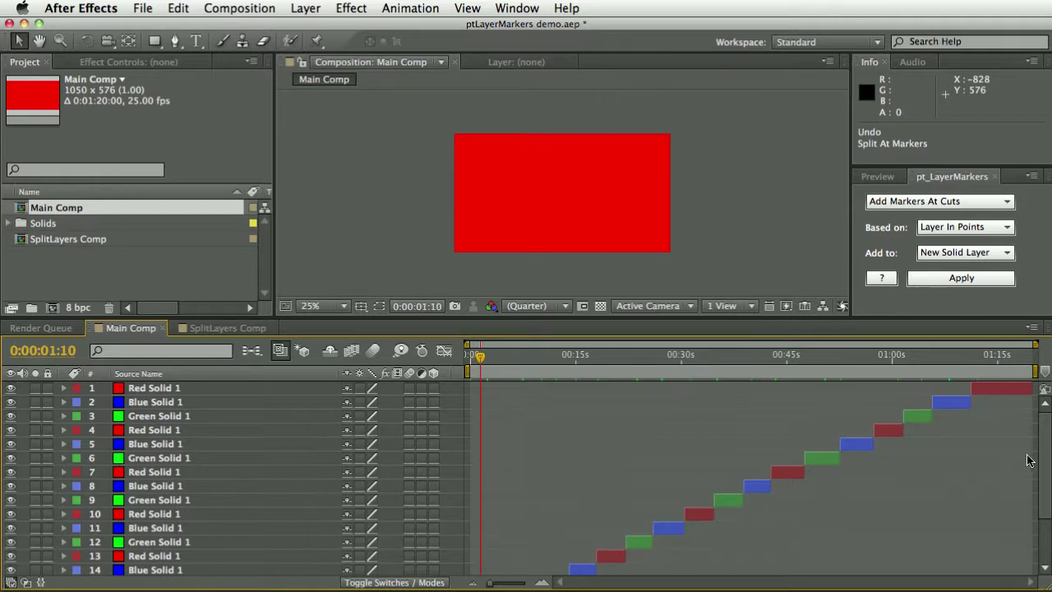
pyautogui.scroll(-2, 1031, 460)
pyautogui.scroll(2, 1031, 460)
pyautogui.moveTo(503, 359); pyautogui.dragTo(561, 359)
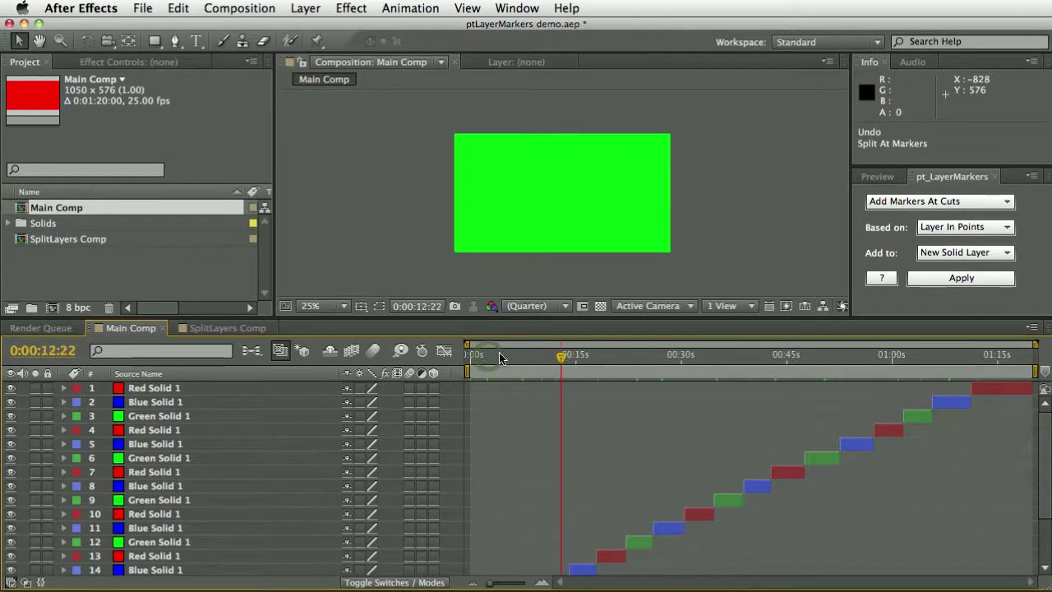
pyautogui.click(76, 389)
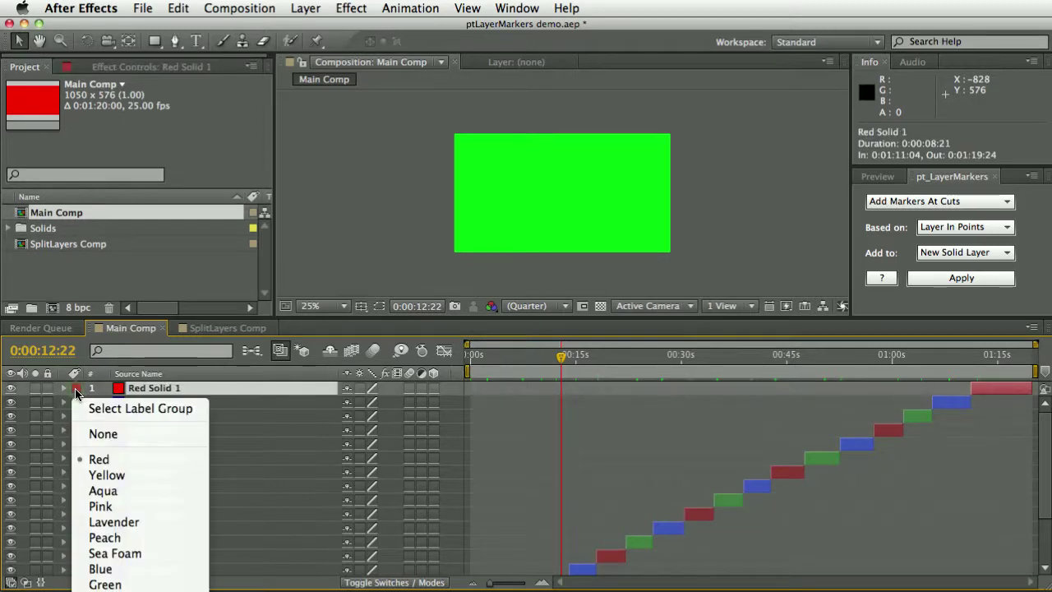
pyautogui.press('Escape')
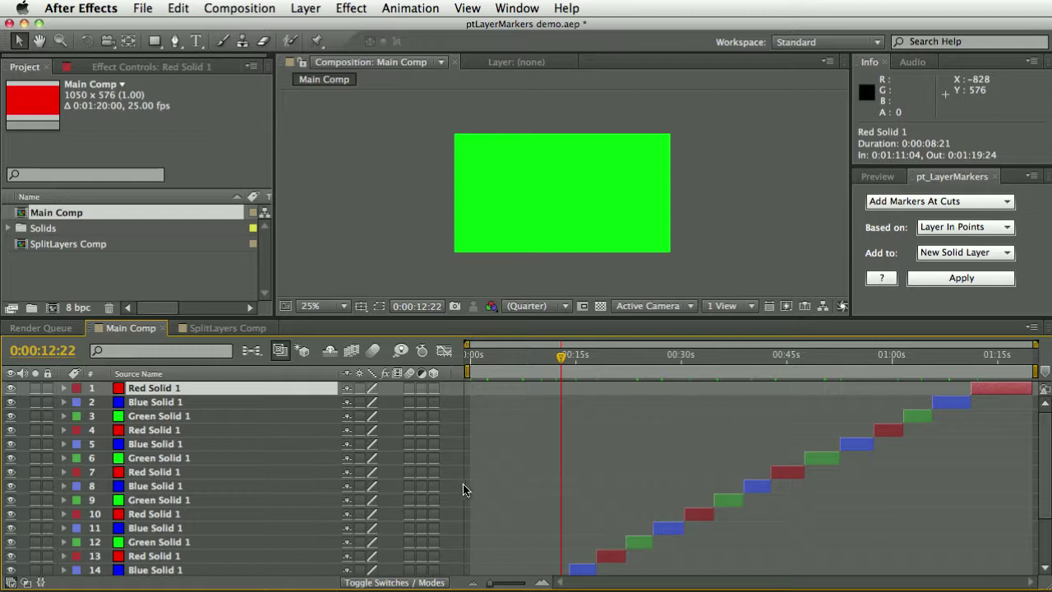
pyautogui.rightClick(112, 392)
pyautogui.click(76, 391)
pyautogui.click(76, 391)
pyautogui.click(80, 404)
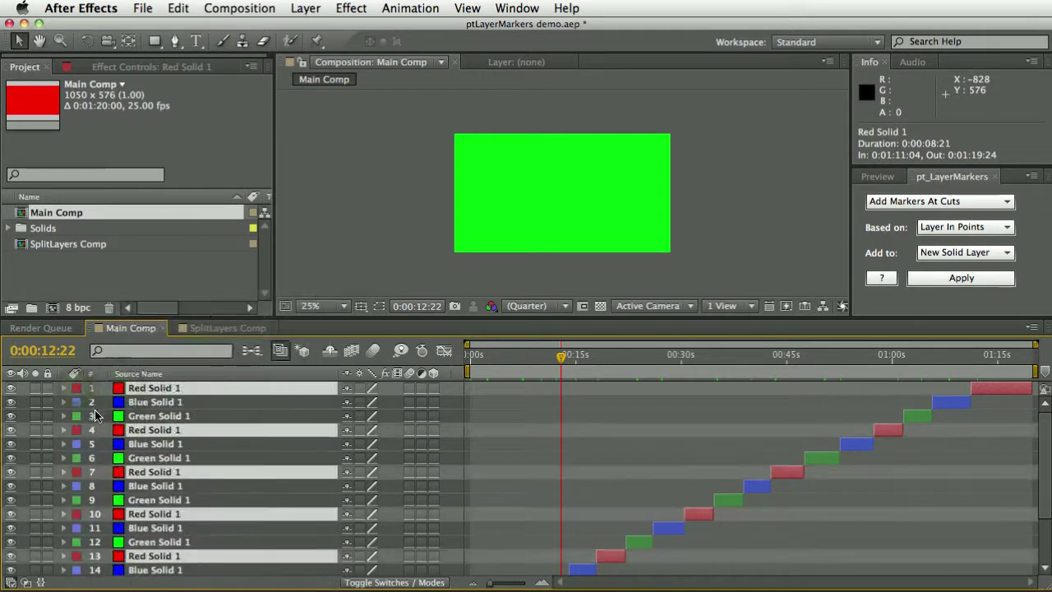
pyautogui.press('super+shift+c')
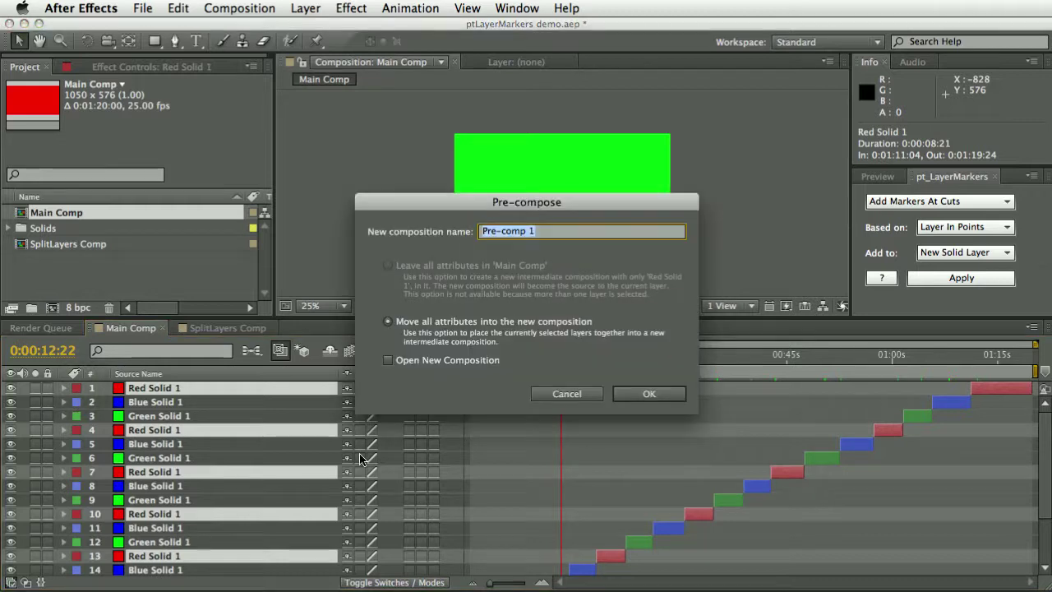
pyautogui.write('R')
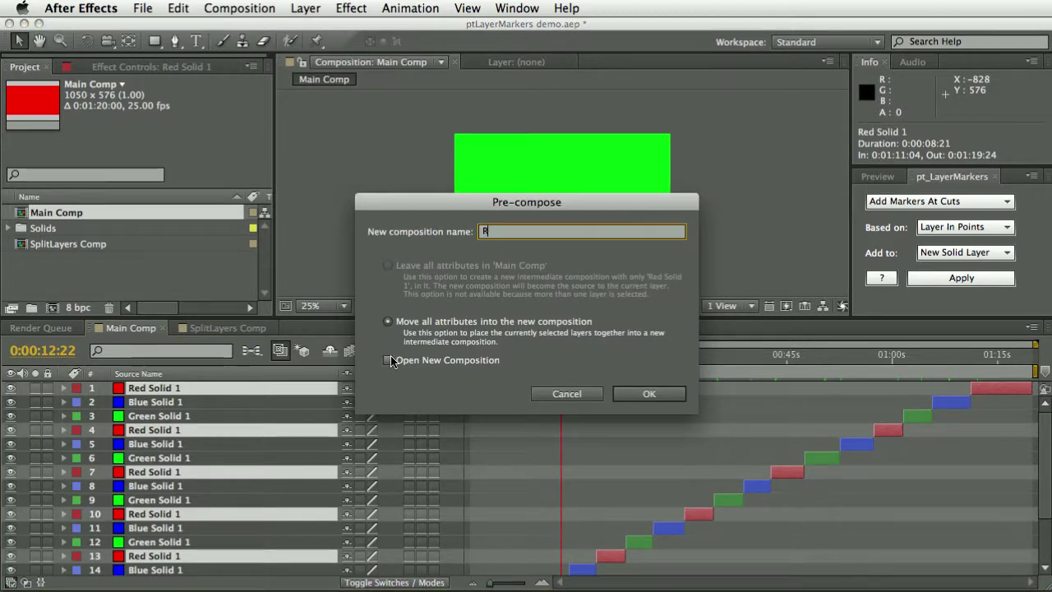
pyautogui.write('ed')
pyautogui.press('Return')
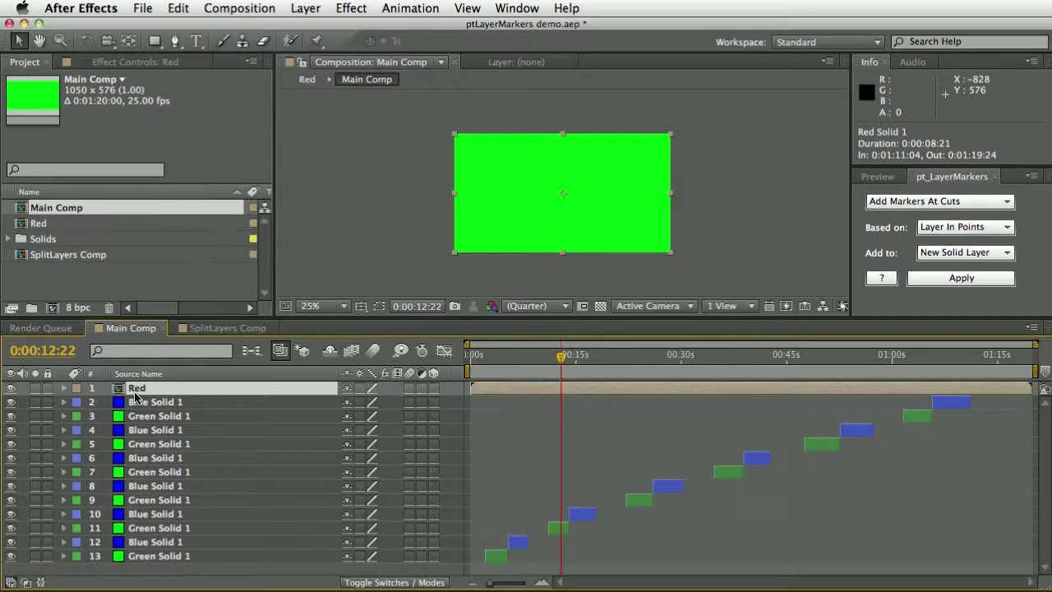
# - Select the blue label group and pre-compose those solids into a comp named Blue
pyautogui.click(76, 402)
pyautogui.click(105, 422)
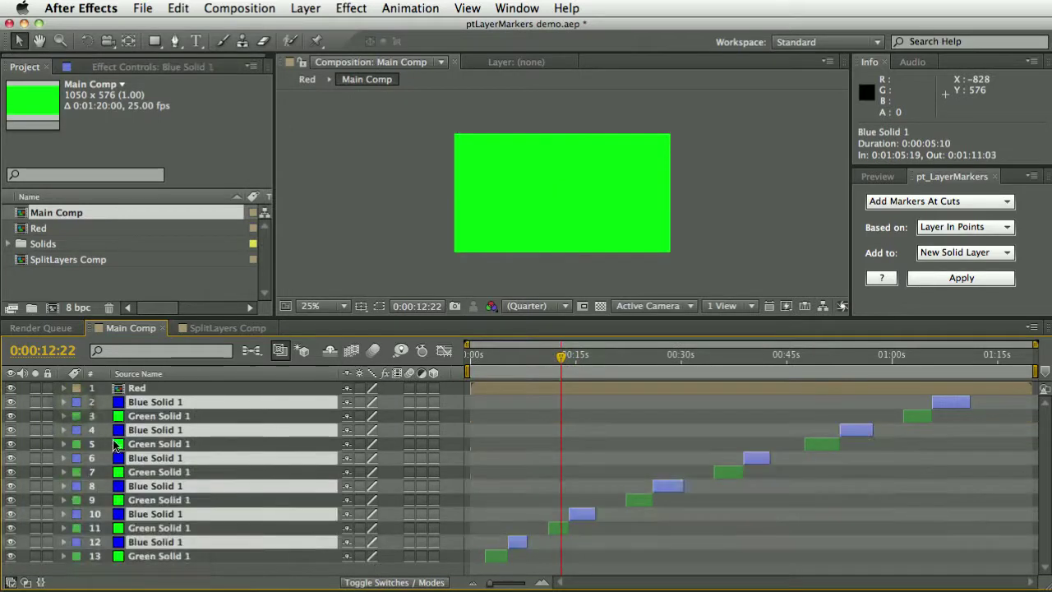
pyautogui.press('super+shift+c')
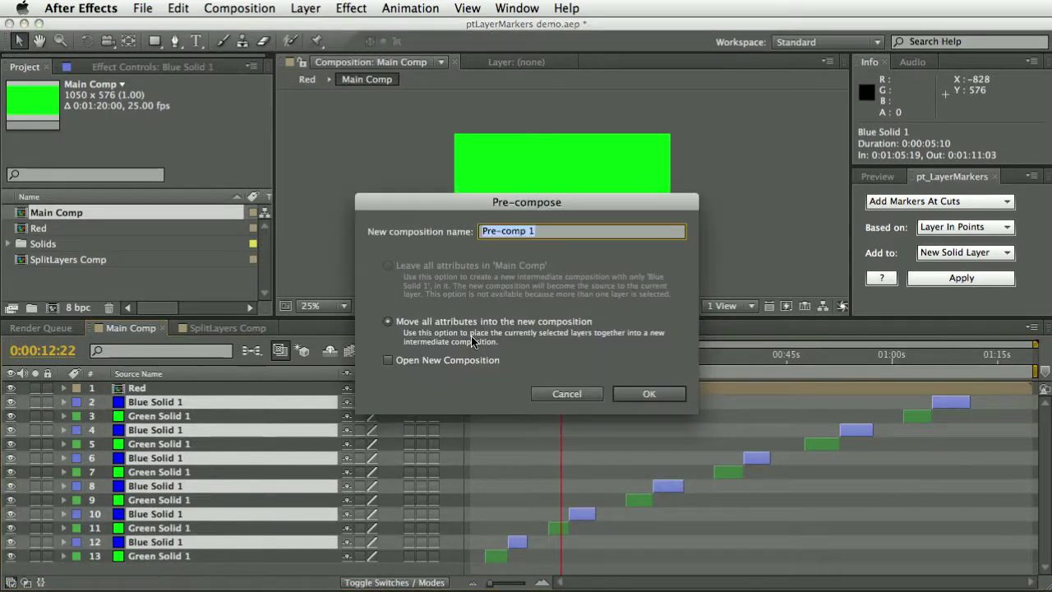
pyautogui.write('Blue')
pyautogui.press('Return')
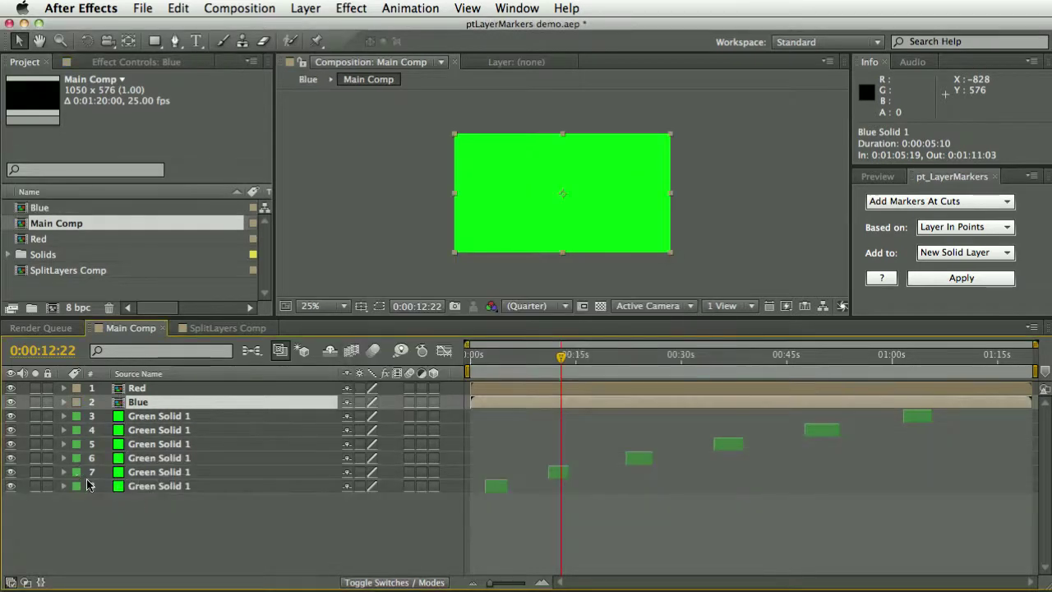
# - Select the green label group and pre-compose those solids into a comp named Green
pyautogui.click(76, 416)
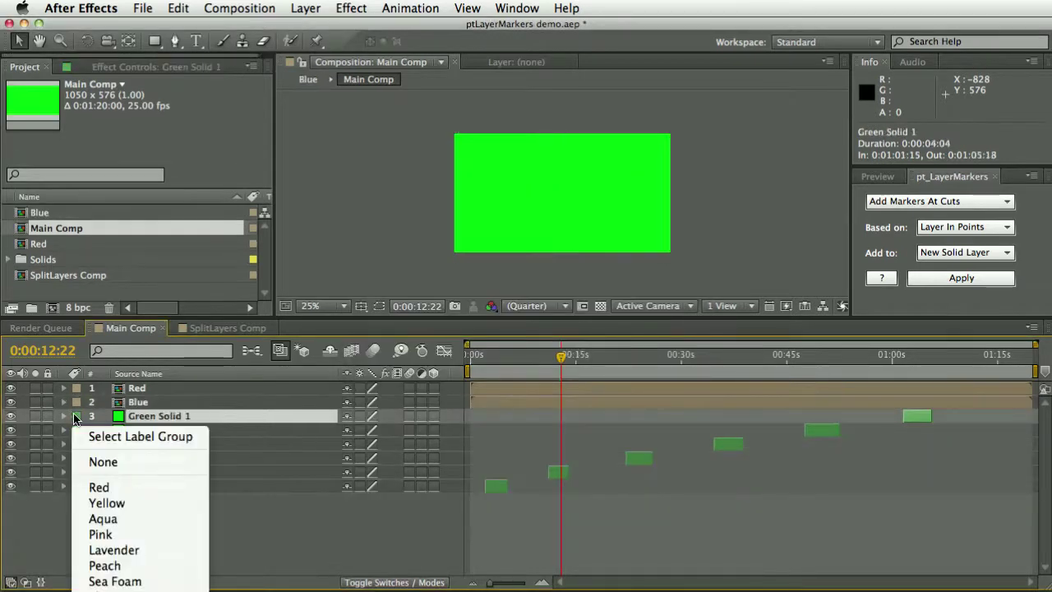
pyautogui.click(108, 437)
pyautogui.press('super+shift+c')
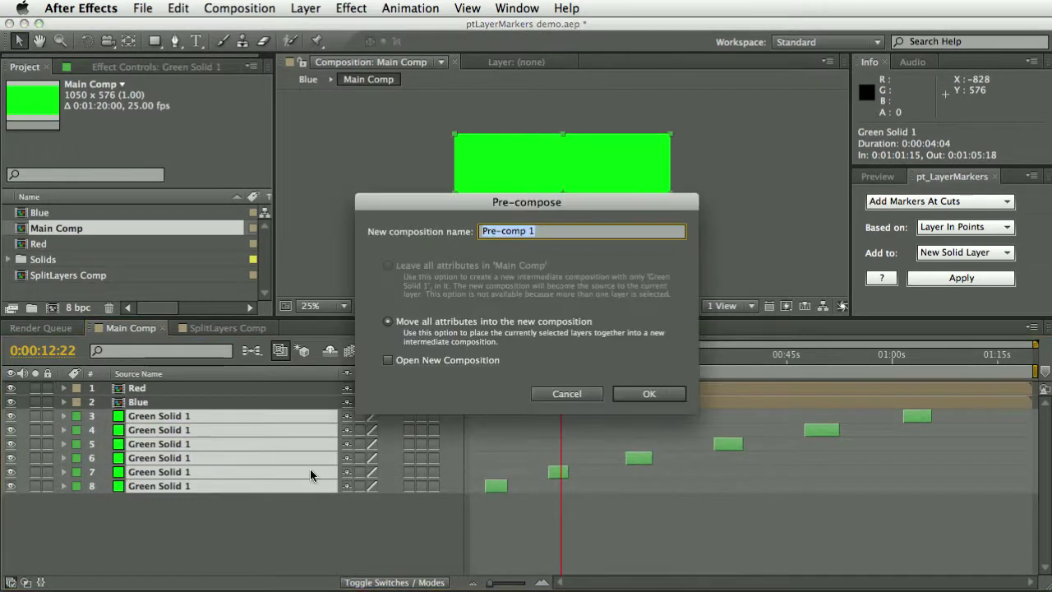
pyautogui.write('Green')
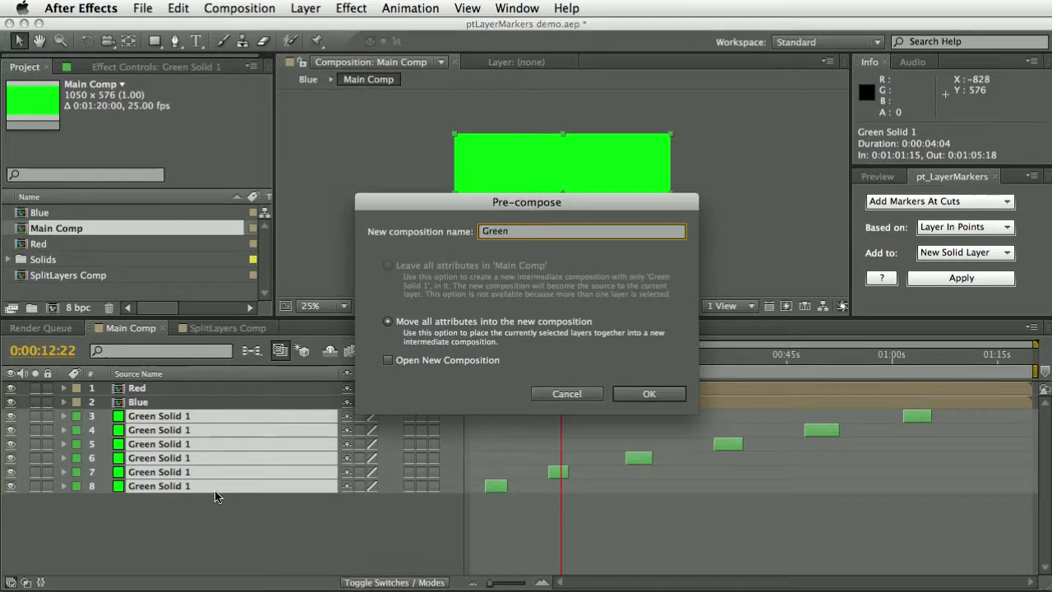
pyautogui.press('Return')
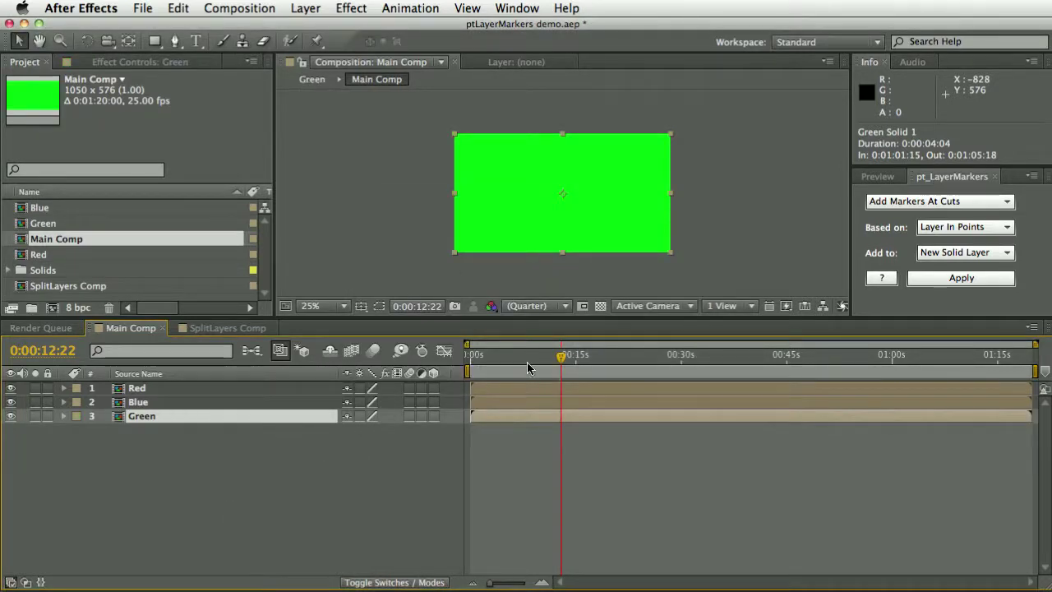
# - Scrub Main Comp, then enter the Green pre-comp via its breadcrumb to view its six solids
pyautogui.moveTo(578, 361); pyautogui.dragTo(607, 409)
pyautogui.click(309, 81)
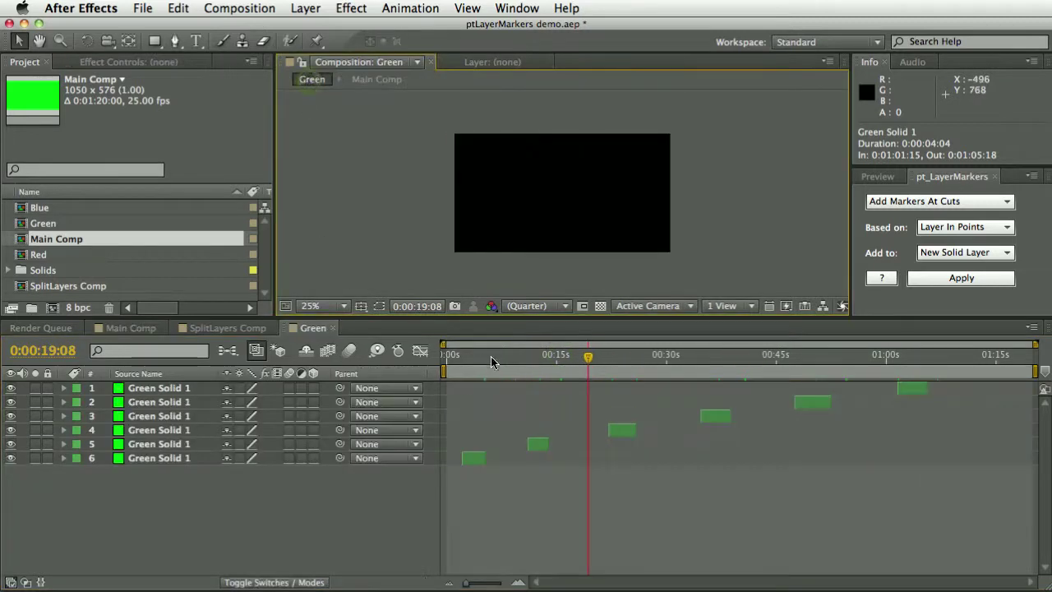
pyautogui.moveTo(498, 362); pyautogui.dragTo(554, 458)
pyautogui.click(375, 80)
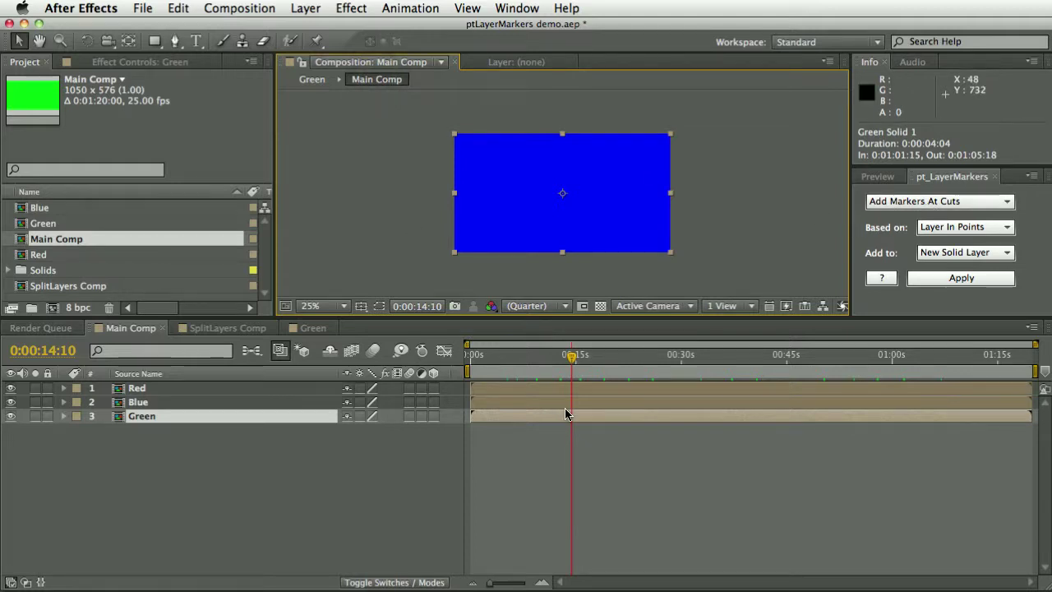
pyautogui.click(311, 79)
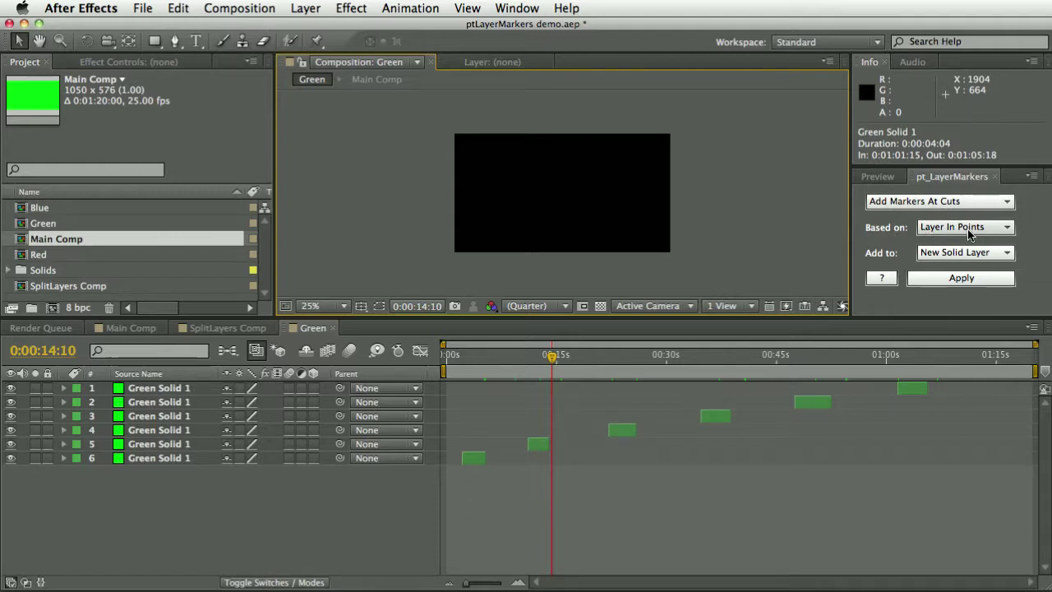
# - Apply the script to add a Green cuts layer with six in-point markers, then step through them
pyautogui.click(945, 278)
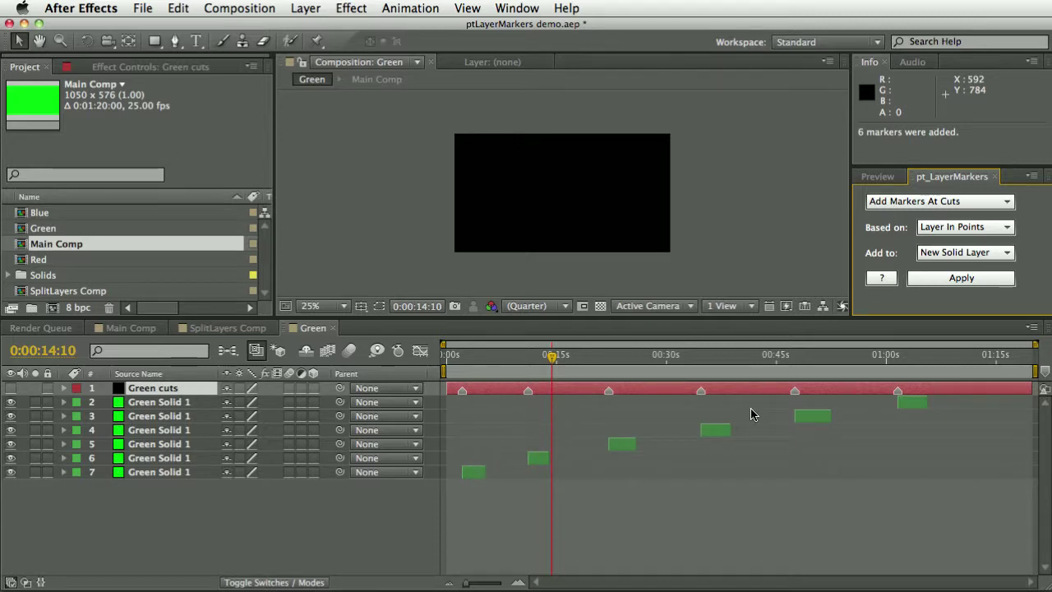
pyautogui.click(310, 536)
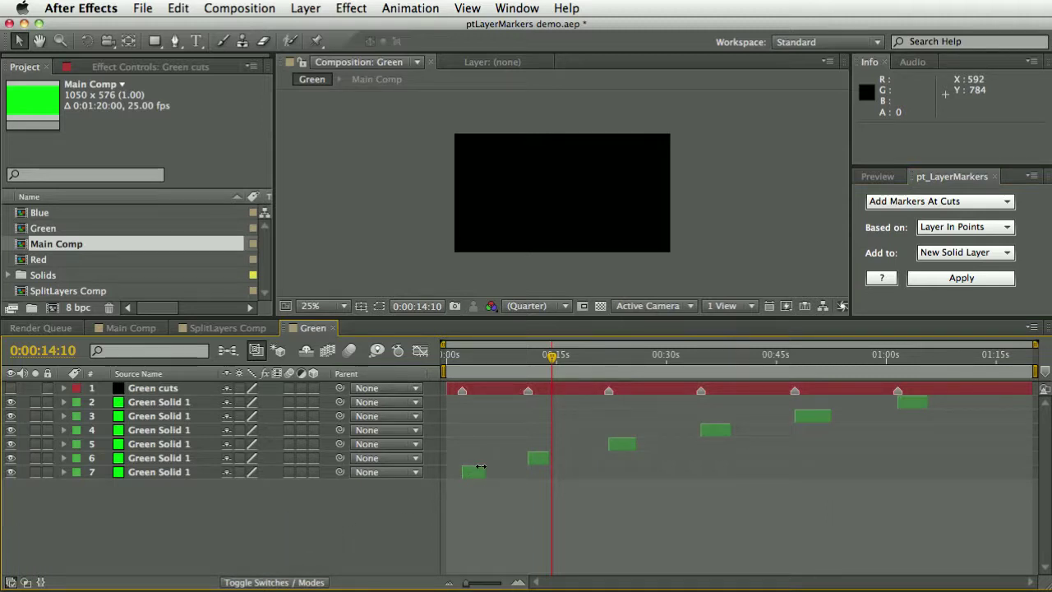
pyautogui.press('j')
pyautogui.press('k')
pyautogui.press('k')
pyautogui.press('k')
pyautogui.press('k')
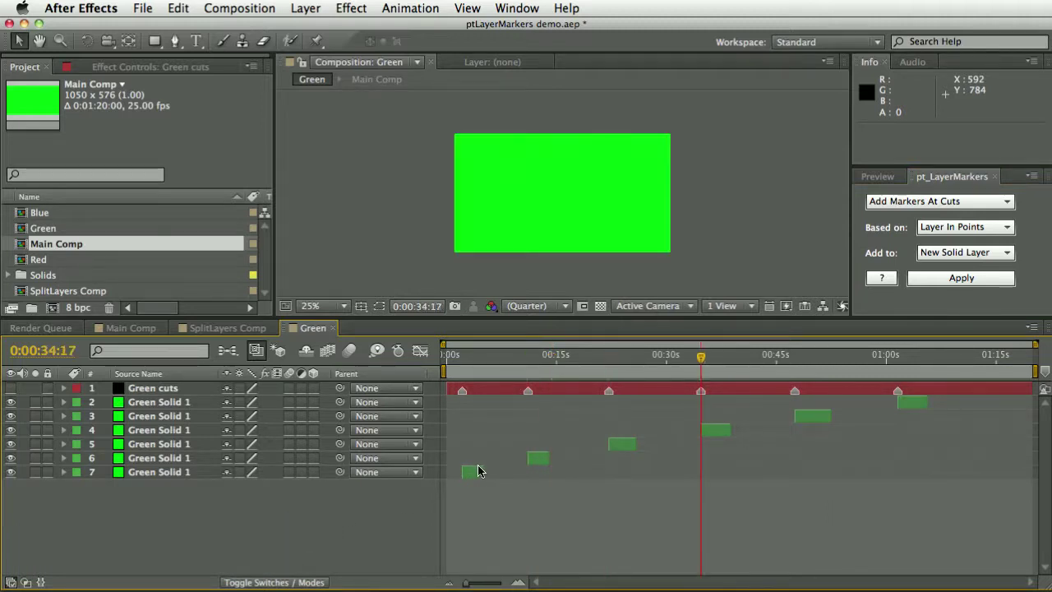
pyautogui.press('j')
pyautogui.press('j')
pyautogui.press('j')
pyautogui.press('j')
pyautogui.press('k')
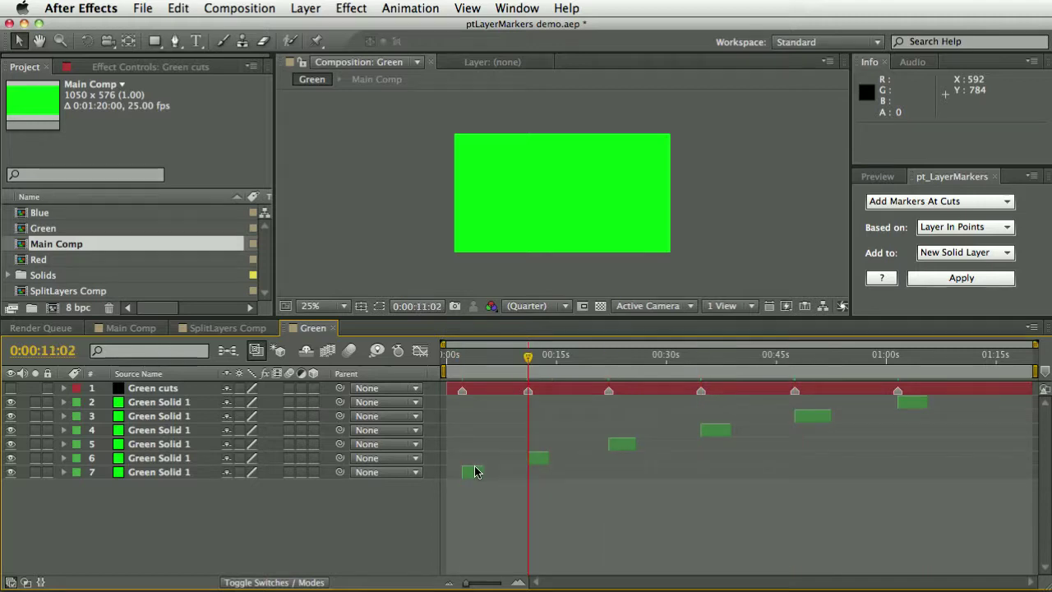
pyautogui.press('k')
pyautogui.press('k')
pyautogui.press('k')
pyautogui.press('k')
pyautogui.press('j')
pyautogui.press('j')
pyautogui.press('j')
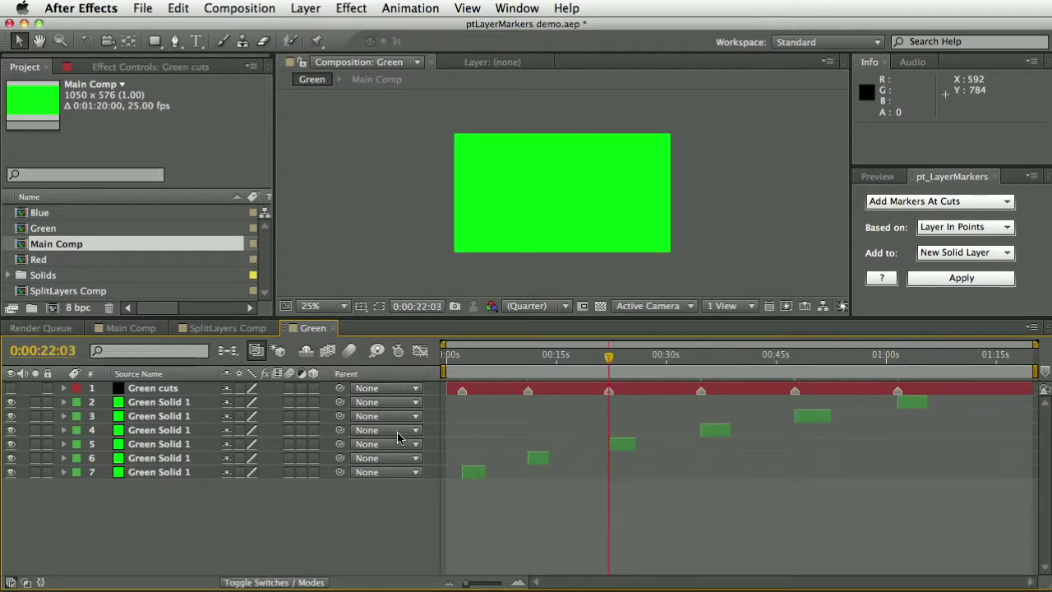
pyautogui.press('j')
pyautogui.press('j')
# - Undo the markers and regenerate Green cuts based on Layer Out Points
pyautogui.click(176, 9)
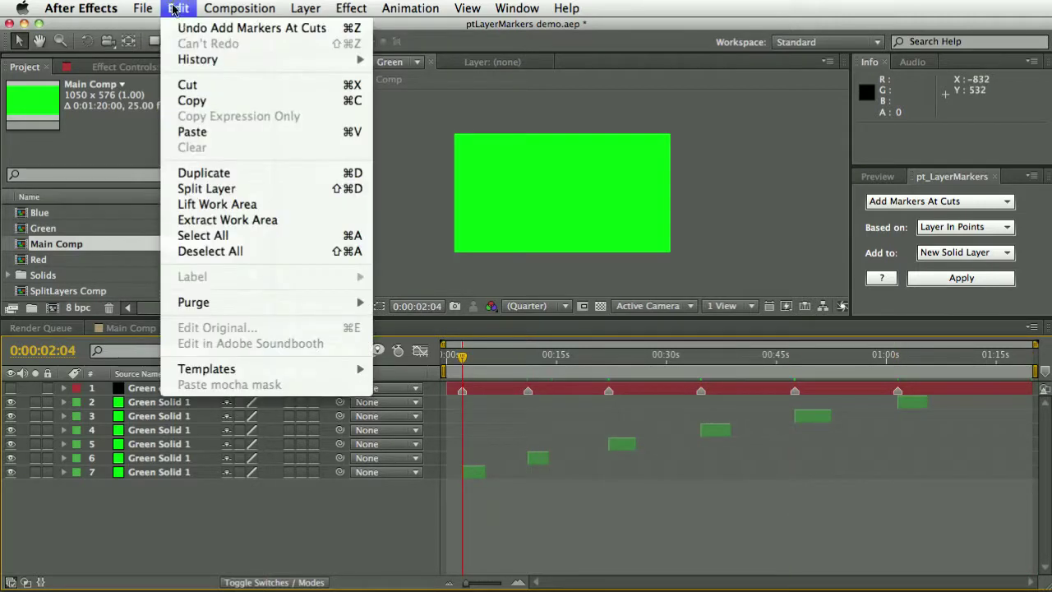
pyautogui.click(184, 23)
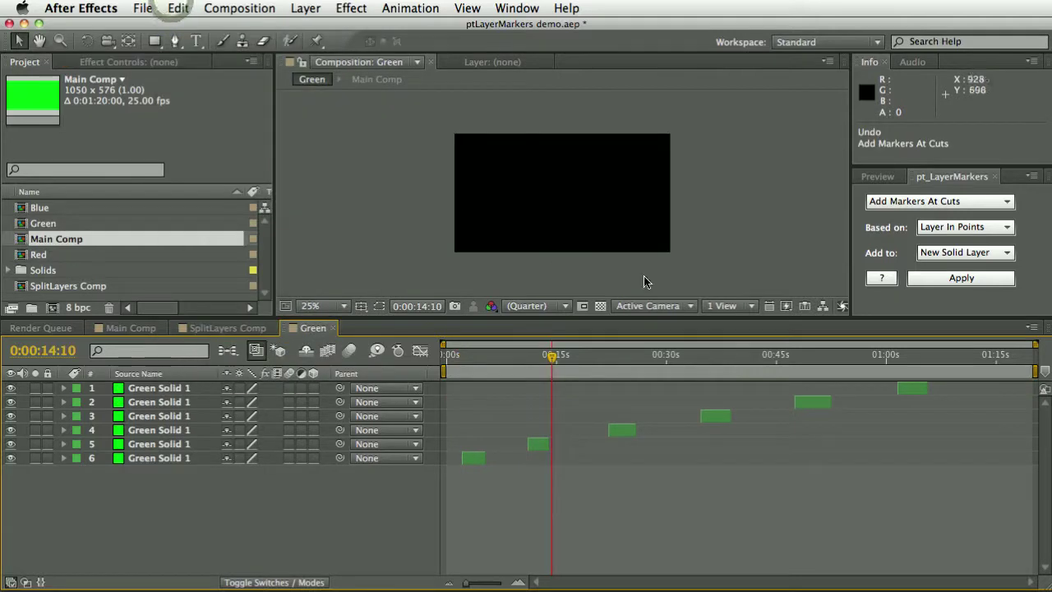
pyautogui.click(943, 232)
pyautogui.click(951, 257)
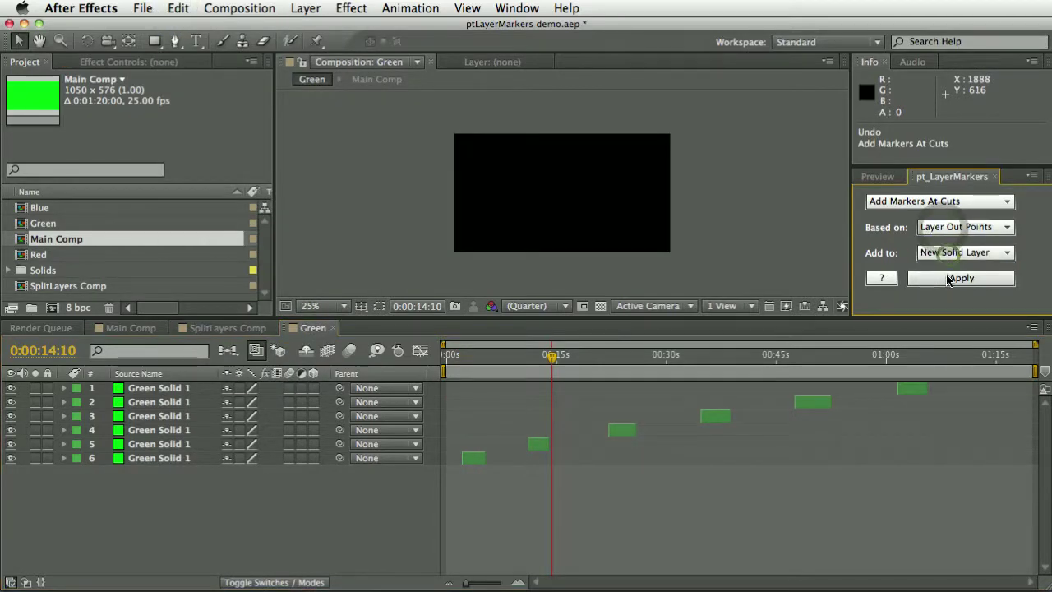
pyautogui.click(943, 278)
# - Undo again and regenerate the cut markers based on both In and Out Points, then step through them
pyautogui.press('super+z')
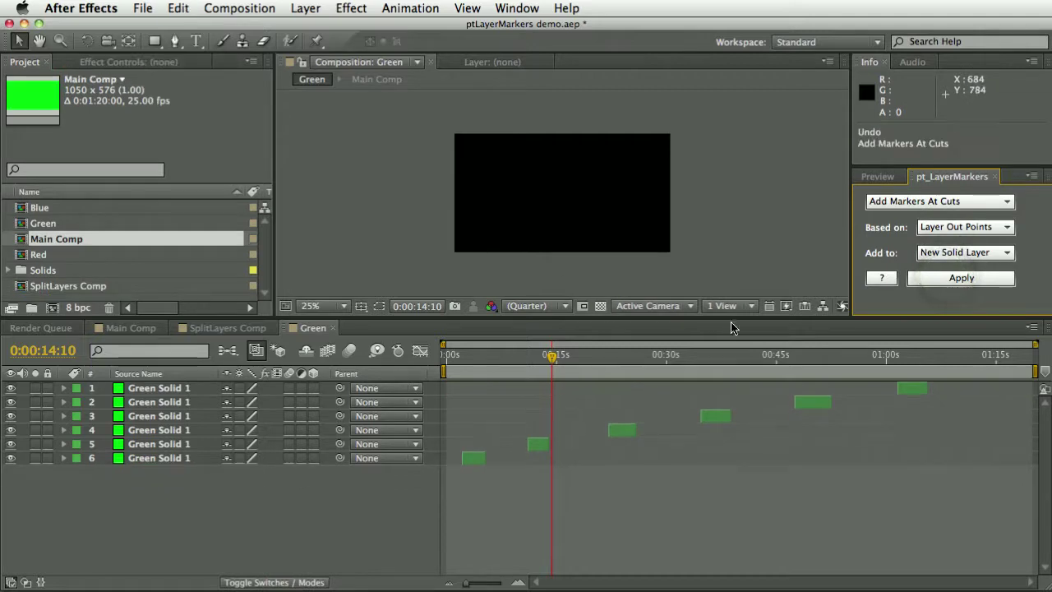
pyautogui.click(925, 230)
pyautogui.click(955, 267)
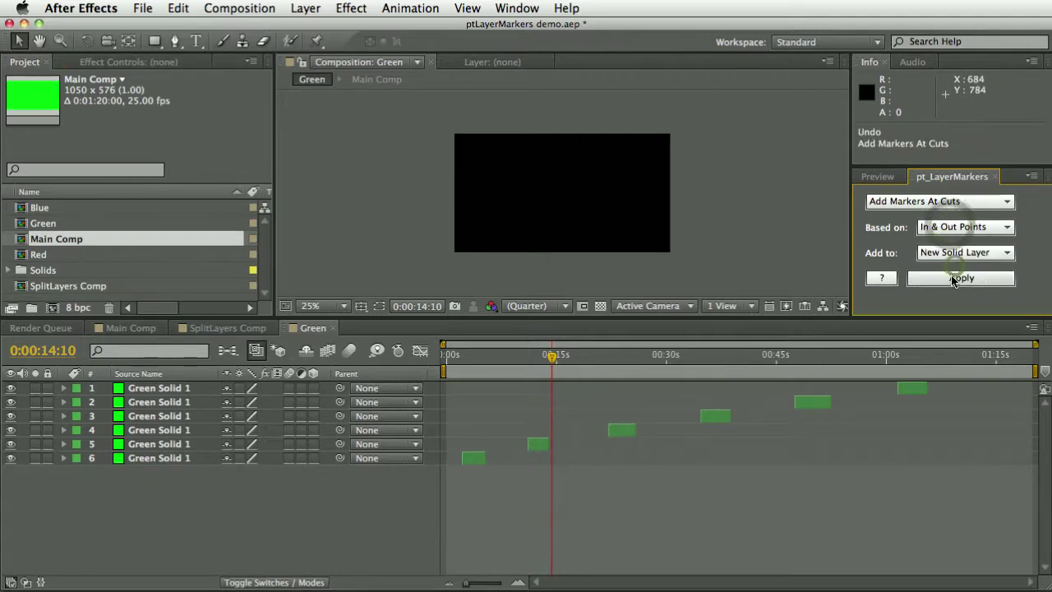
pyautogui.click(955, 277)
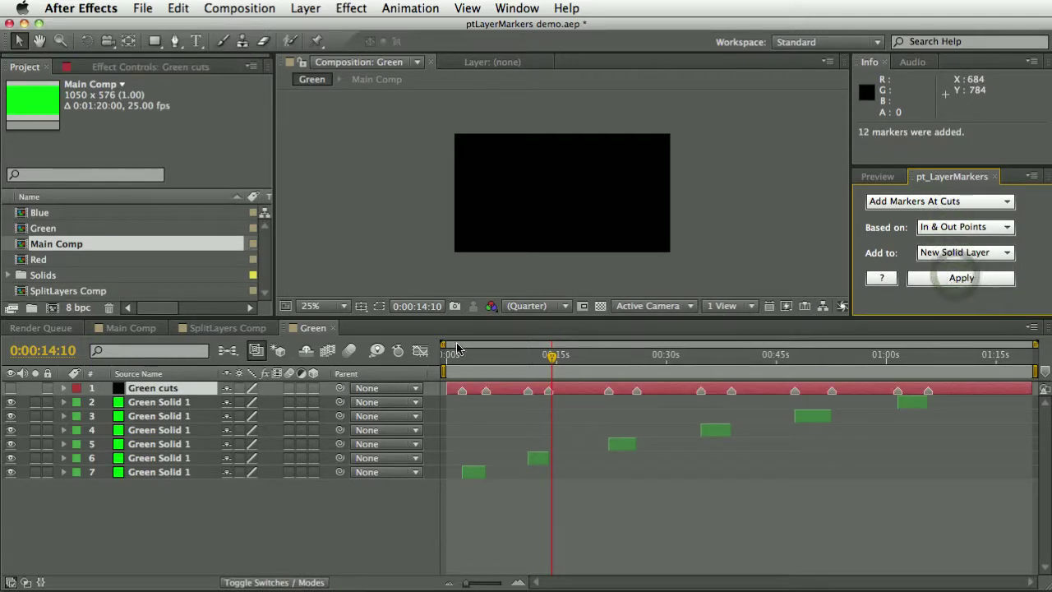
pyautogui.click(448, 355)
pyautogui.press('k')
pyautogui.press('k')
pyautogui.press('k')
pyautogui.press('k')
pyautogui.press('k')
pyautogui.press('k')
pyautogui.press('k')
pyautogui.press('k')
pyautogui.press('k')
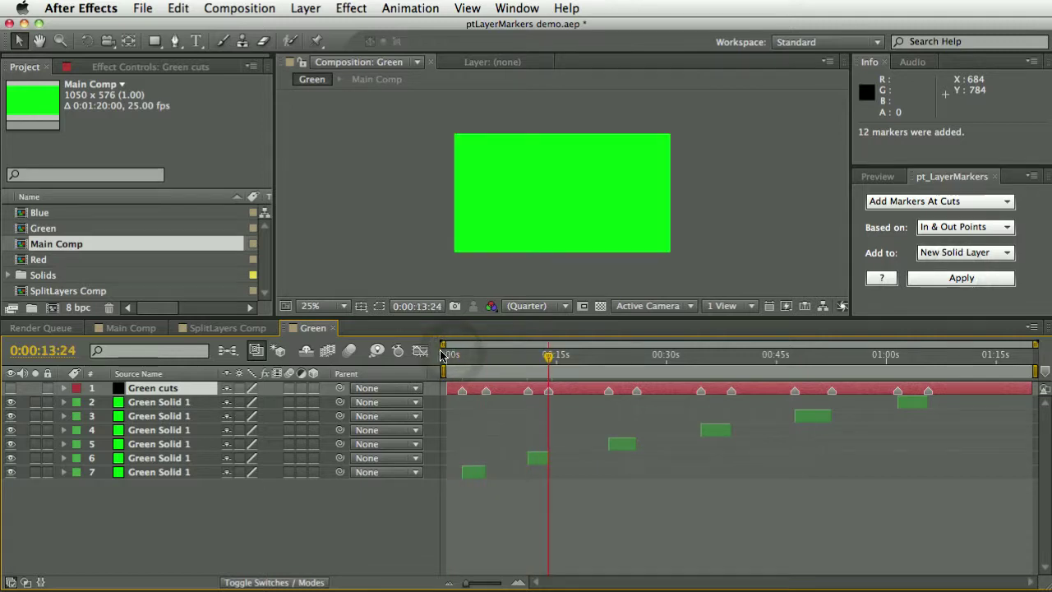
pyautogui.press('k')
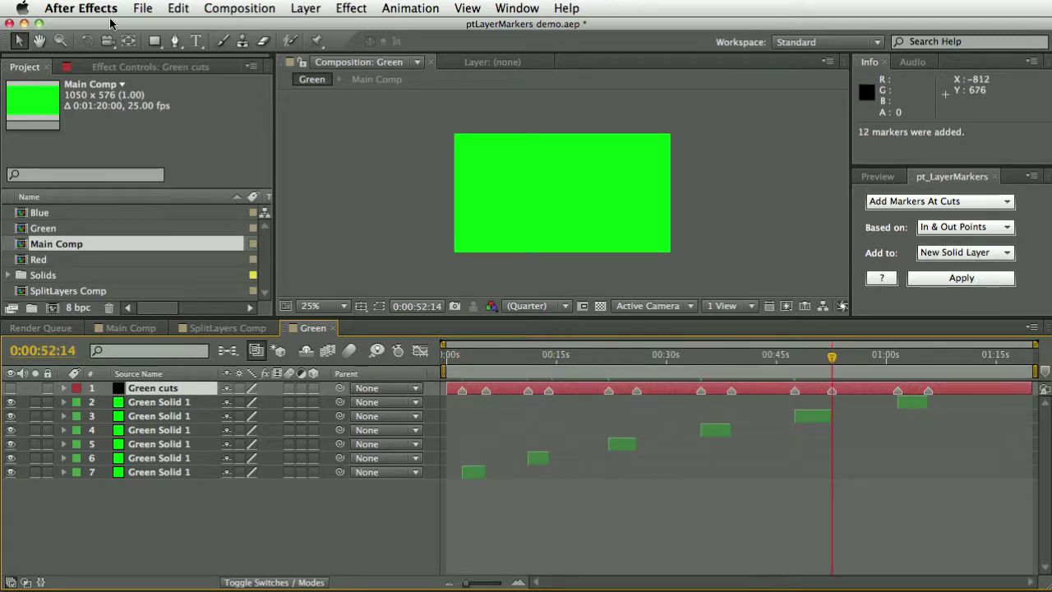
# - Undo the 12 markers and regenerate Green cuts based on In & Out+1 Points
pyautogui.click(178, 8)
pyautogui.click(198, 23)
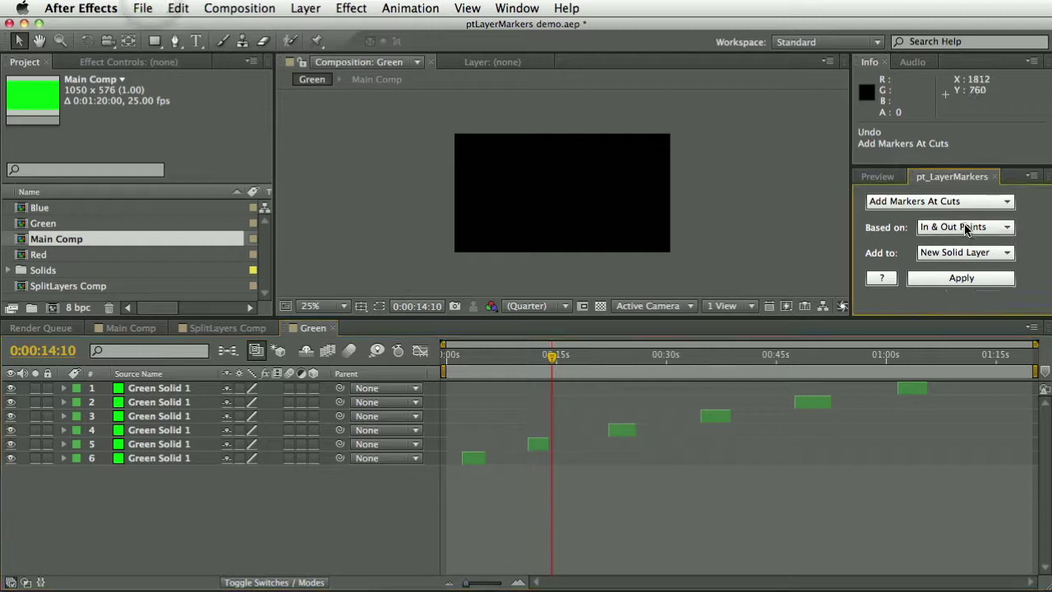
pyautogui.click(967, 227)
pyautogui.click(964, 275)
pyautogui.click(957, 278)
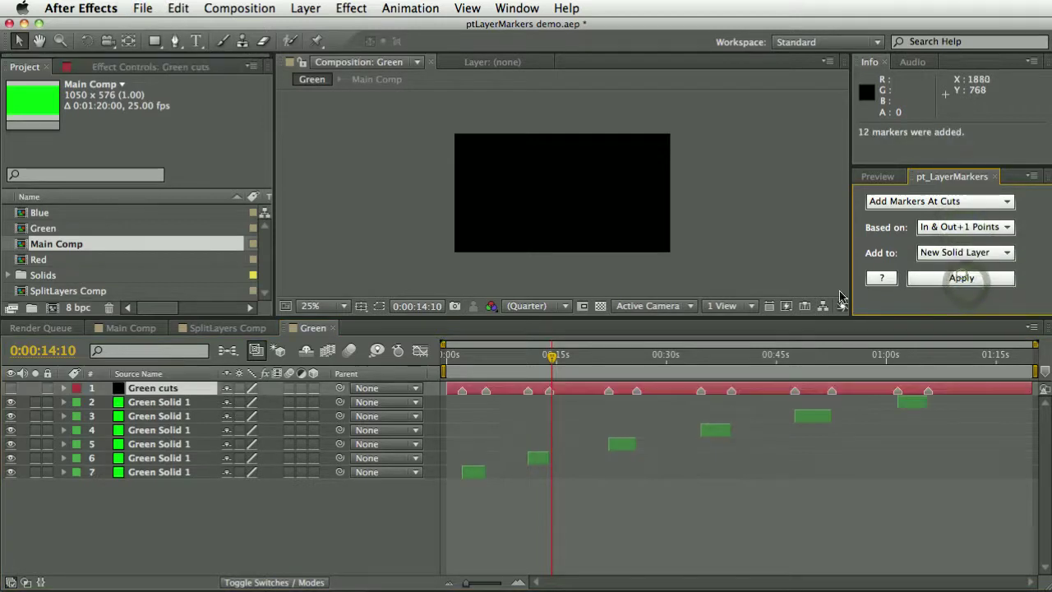
pyautogui.click(436, 368)
# - Step through the Green cuts markers, then delete the Green cuts layer
pyautogui.press('j')
pyautogui.press('j')
pyautogui.press('j')
pyautogui.press('j')
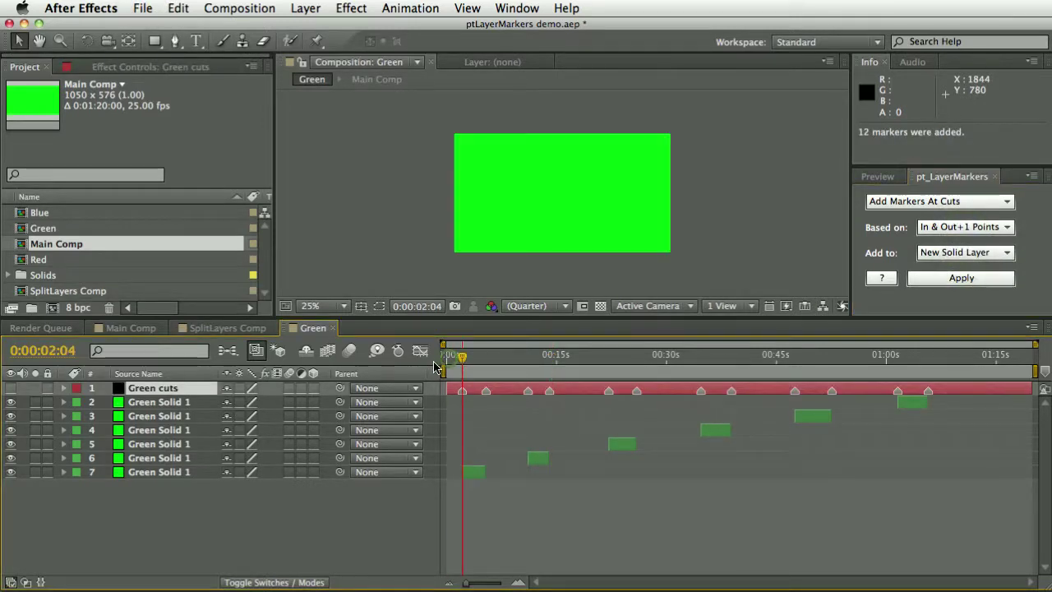
pyautogui.press('k')
pyautogui.press('k')
pyautogui.press('k')
pyautogui.press('k')
pyautogui.press('k')
pyautogui.press('k')
pyautogui.press('k')
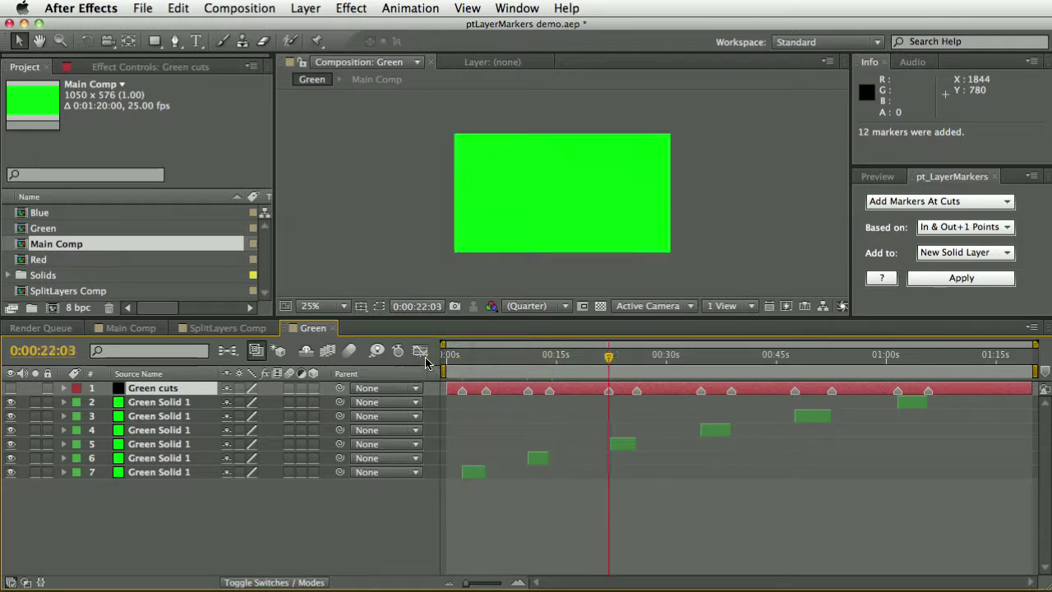
pyautogui.press('k')
pyautogui.press('j')
pyautogui.press('j')
pyautogui.press('j')
pyautogui.press('j')
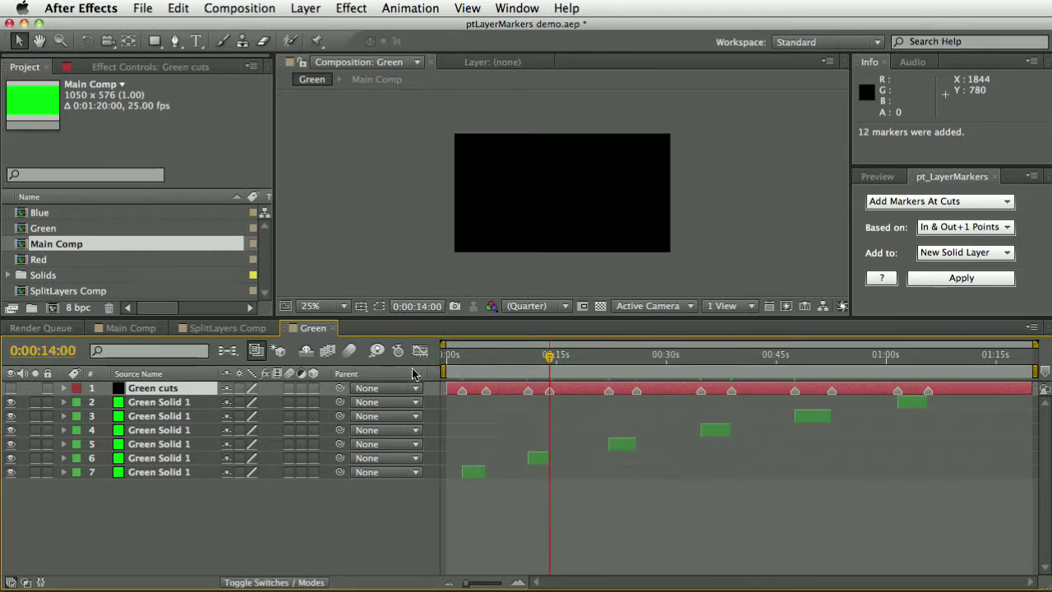
pyautogui.click(175, 397)
pyautogui.press('Delete')
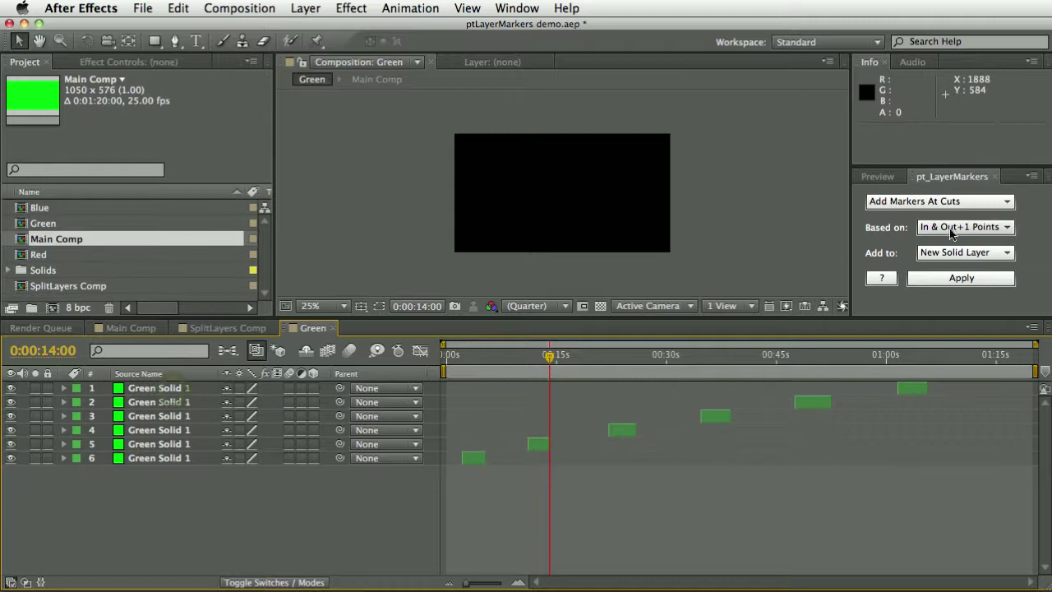
# - Set the script to Based on: Layer In Points and Add to: Selected Layers, then apply
pyautogui.click(965, 227)
pyautogui.click(967, 244)
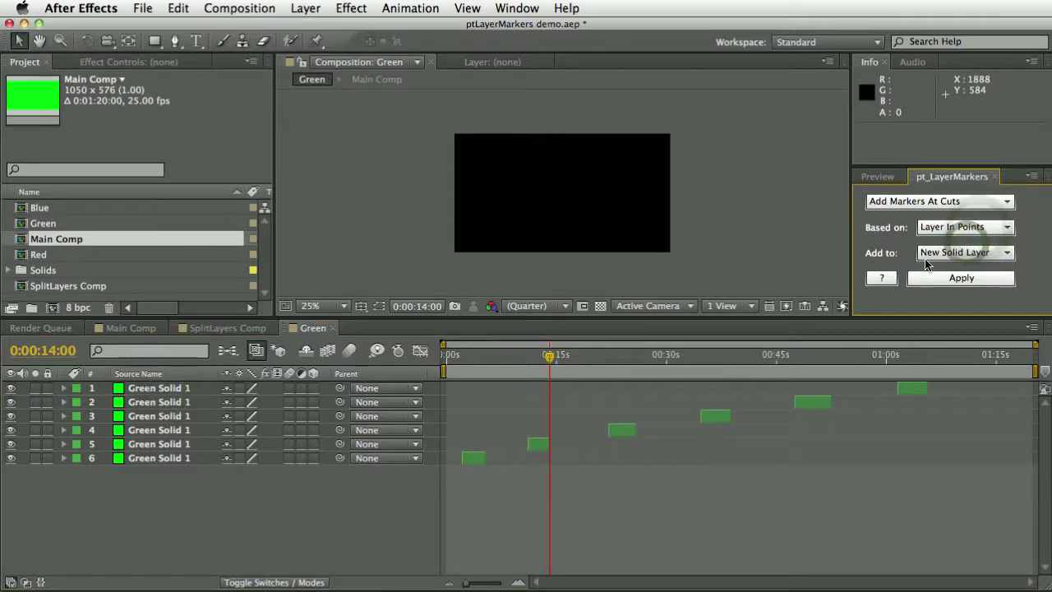
pyautogui.click(962, 253)
pyautogui.click(954, 282)
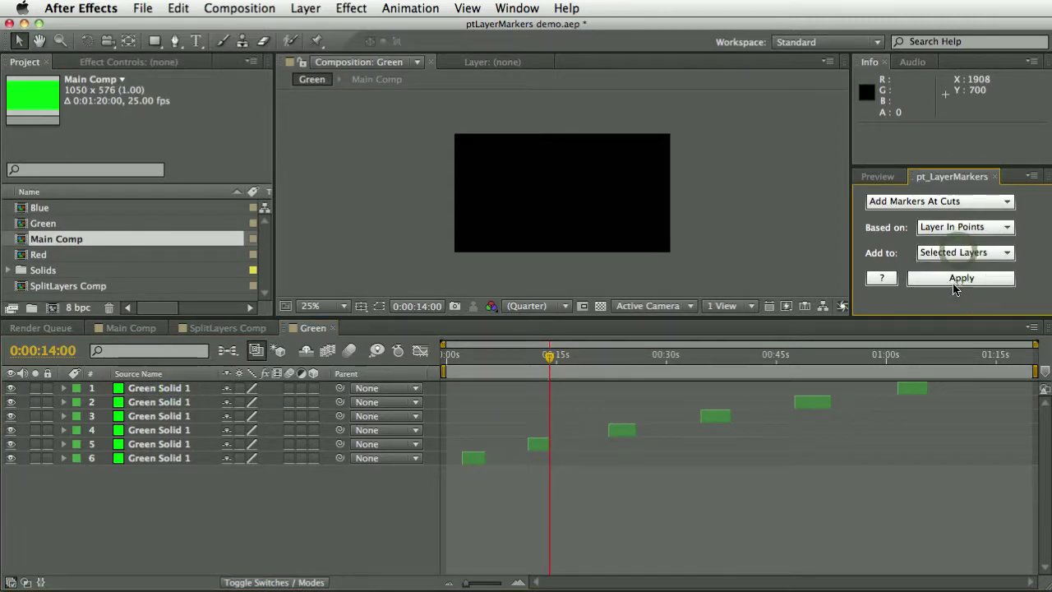
pyautogui.click(958, 279)
# - Add in-point markers to all six Green Solid layers, then undo them
pyautogui.click(162, 393)
pyautogui.keyDown('shift'); pyautogui.click(173, 458); pyautogui.keyUp('shift')
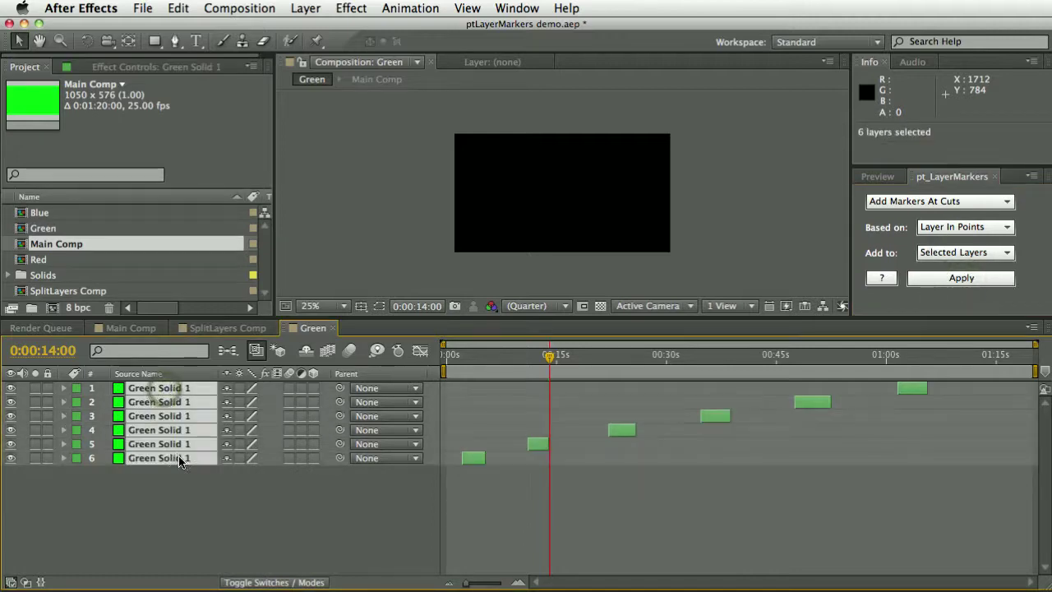
pyautogui.click(963, 278)
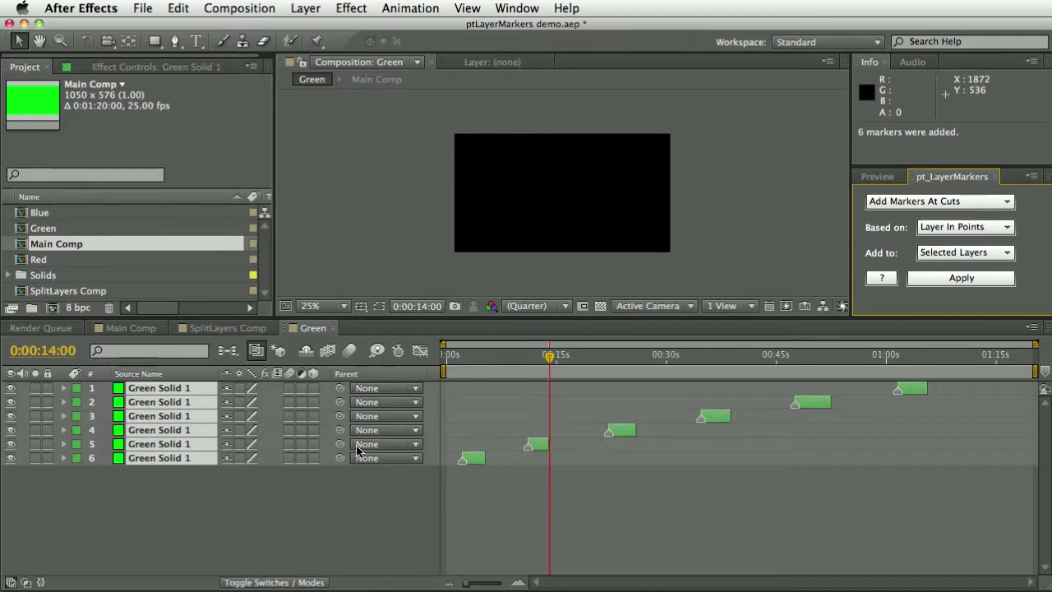
pyautogui.click(179, 9)
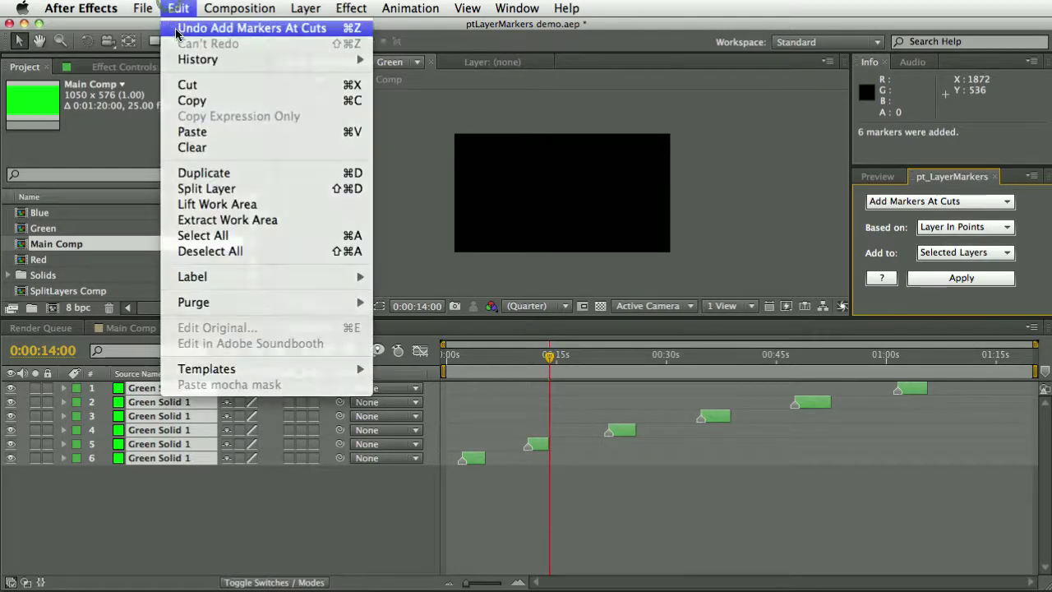
pyautogui.click(181, 27)
pyautogui.click(983, 255)
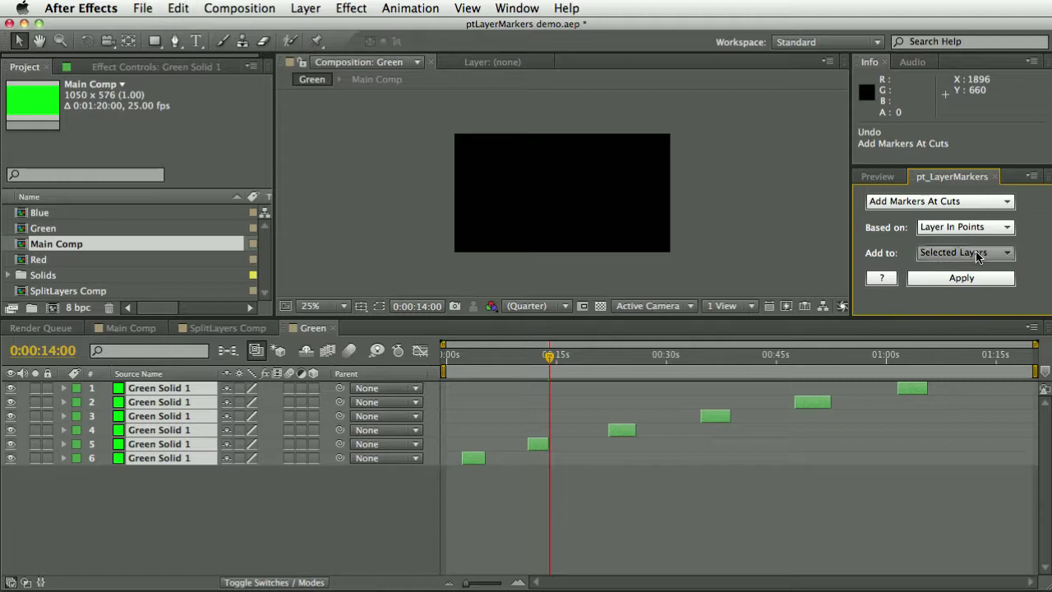
# - Set Add to: Nested Layers and apply the script inside the Green comp
pyautogui.click(966, 298)
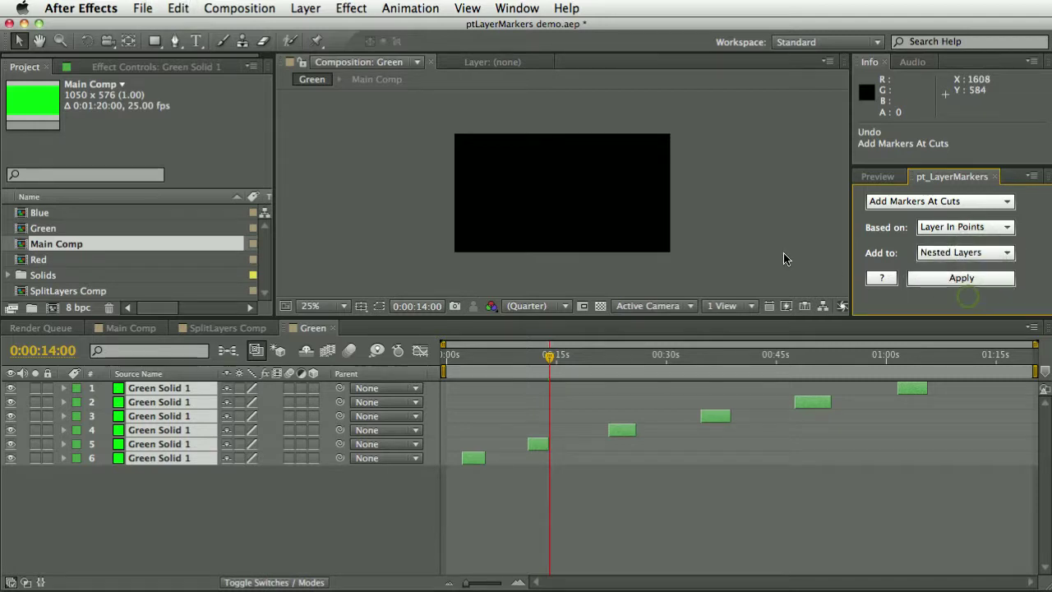
pyautogui.click(290, 523)
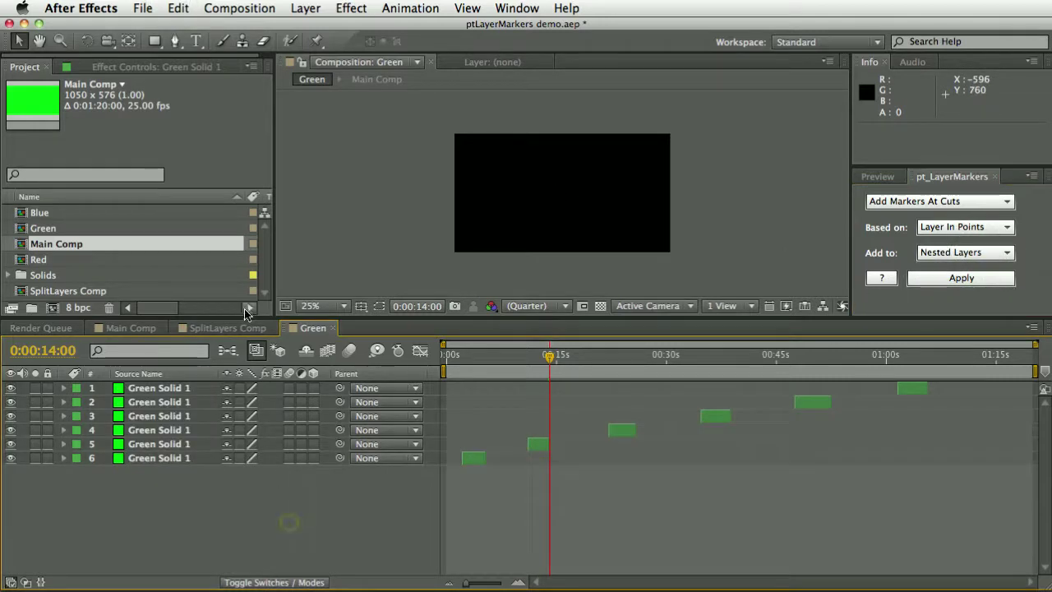
pyautogui.click(368, 79)
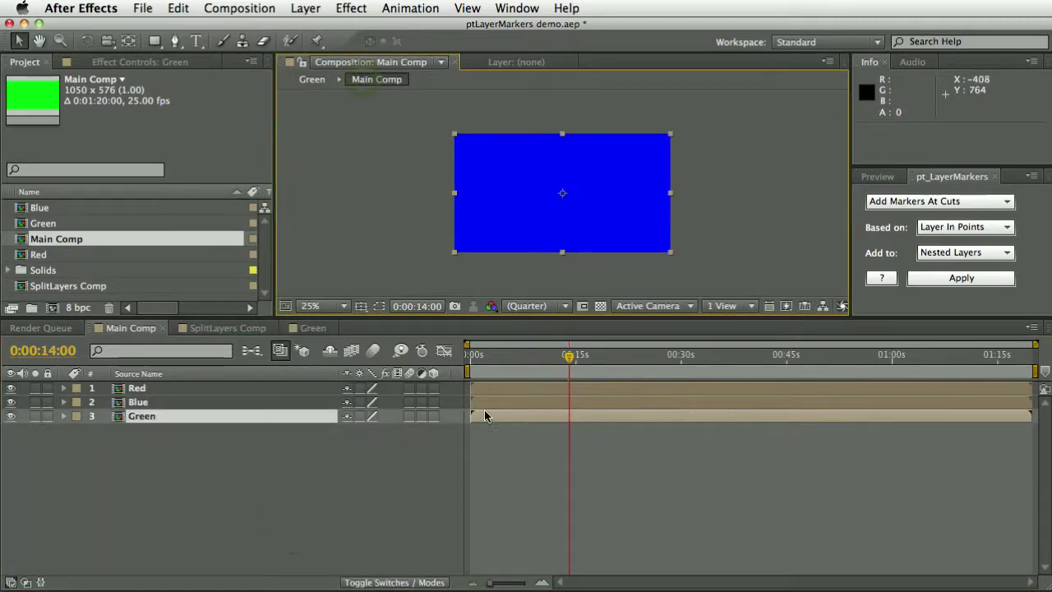
pyautogui.click(313, 80)
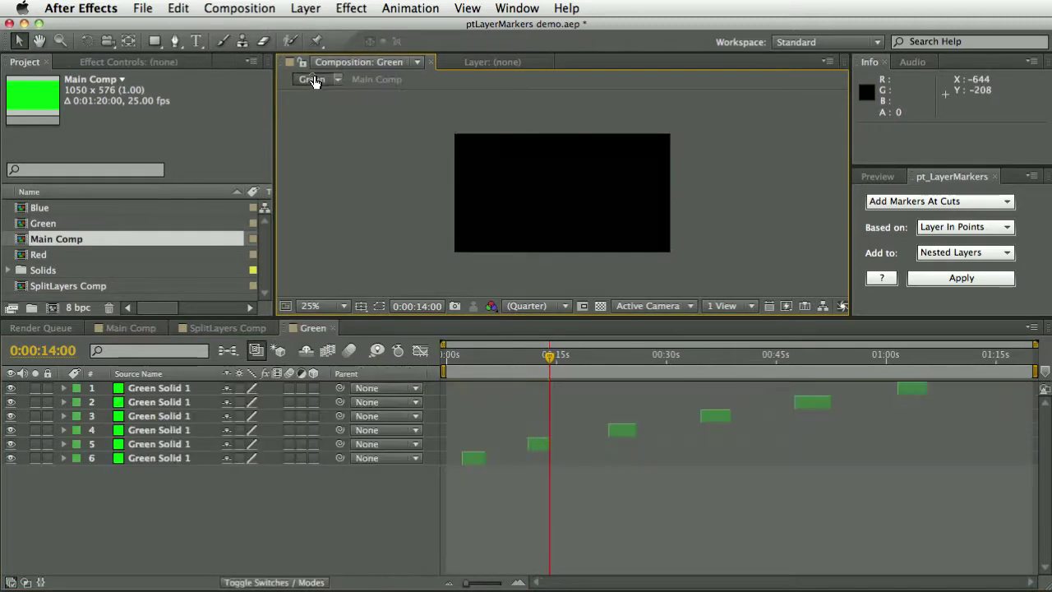
pyautogui.click(960, 279)
pyautogui.click(962, 279)
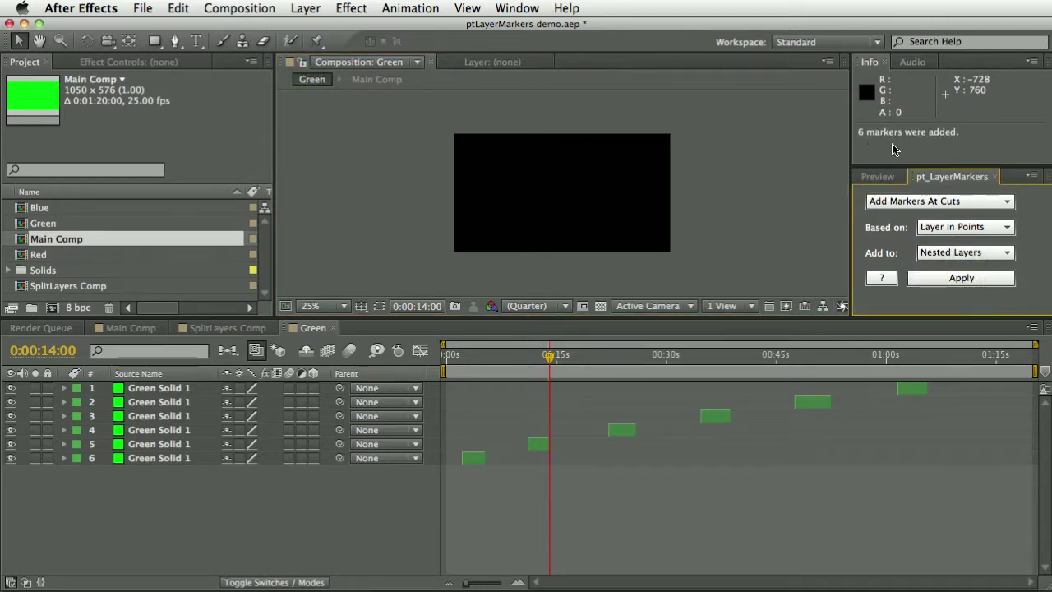
# - Compare the Green layer's markers in Main Comp with the cuts inside the Green comp
pyautogui.click(376, 80)
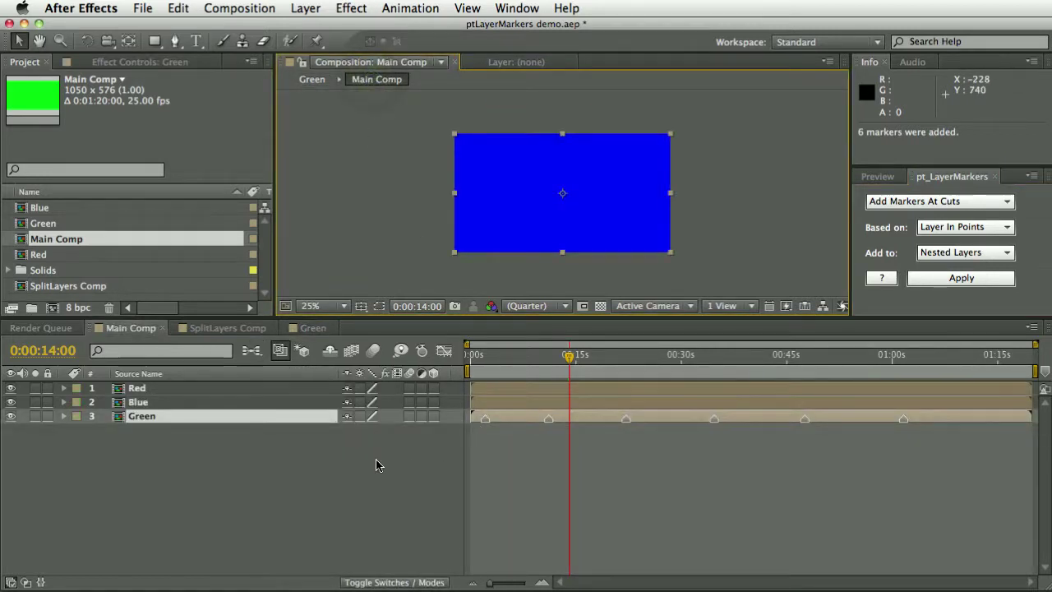
pyautogui.click(208, 416)
pyautogui.press('k')
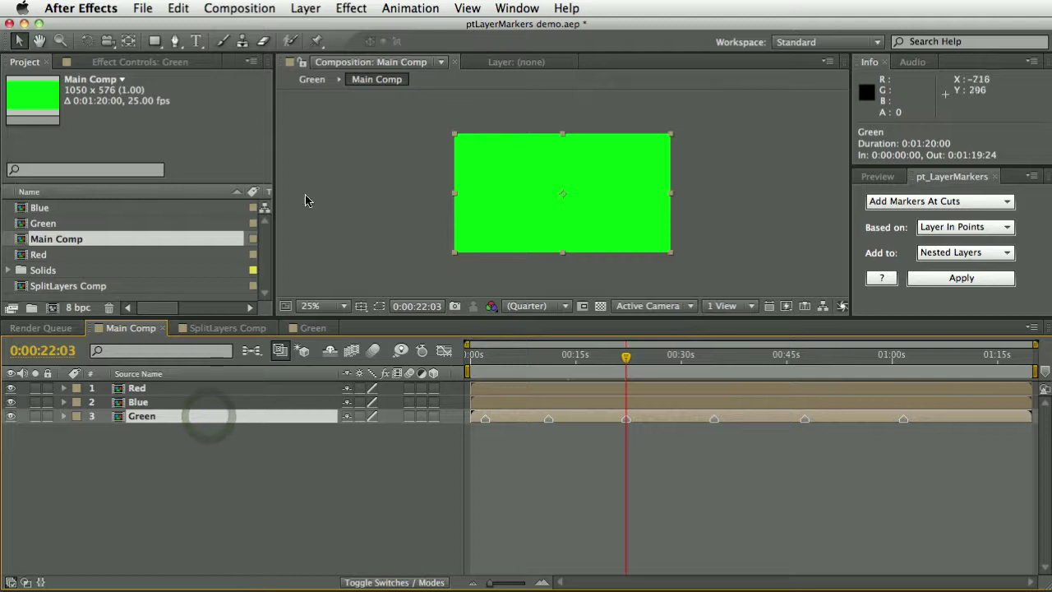
pyautogui.click(311, 79)
pyautogui.click(380, 79)
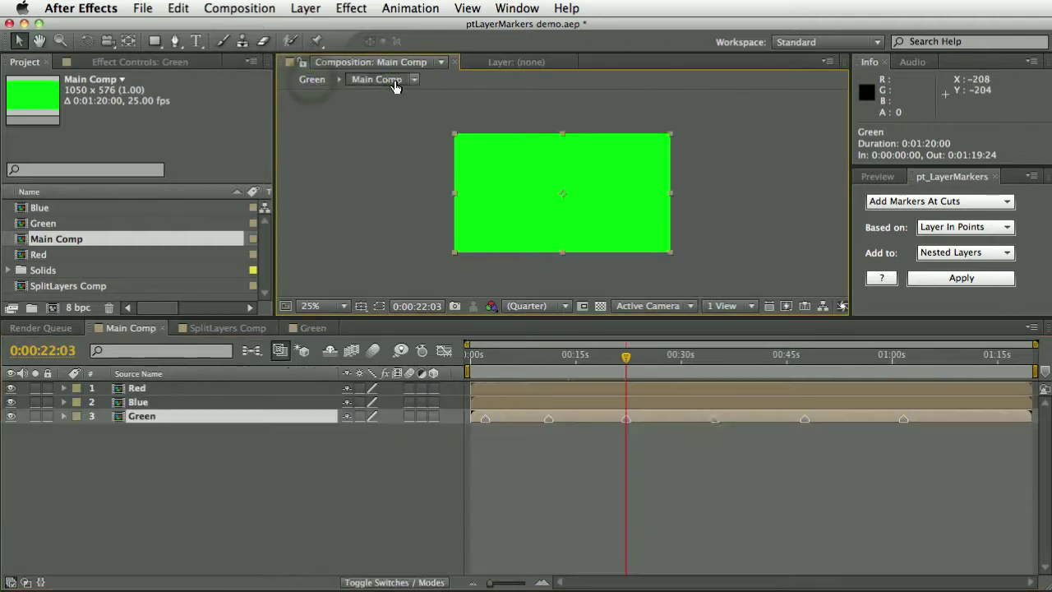
pyautogui.press('k')
pyautogui.click(311, 79)
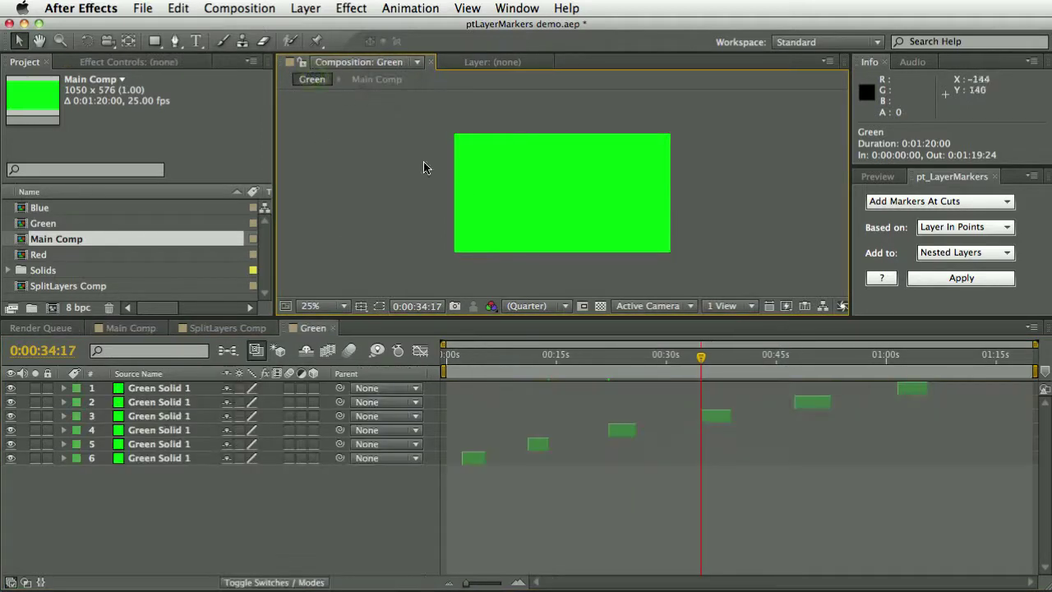
pyautogui.click(376, 79)
pyautogui.press('k')
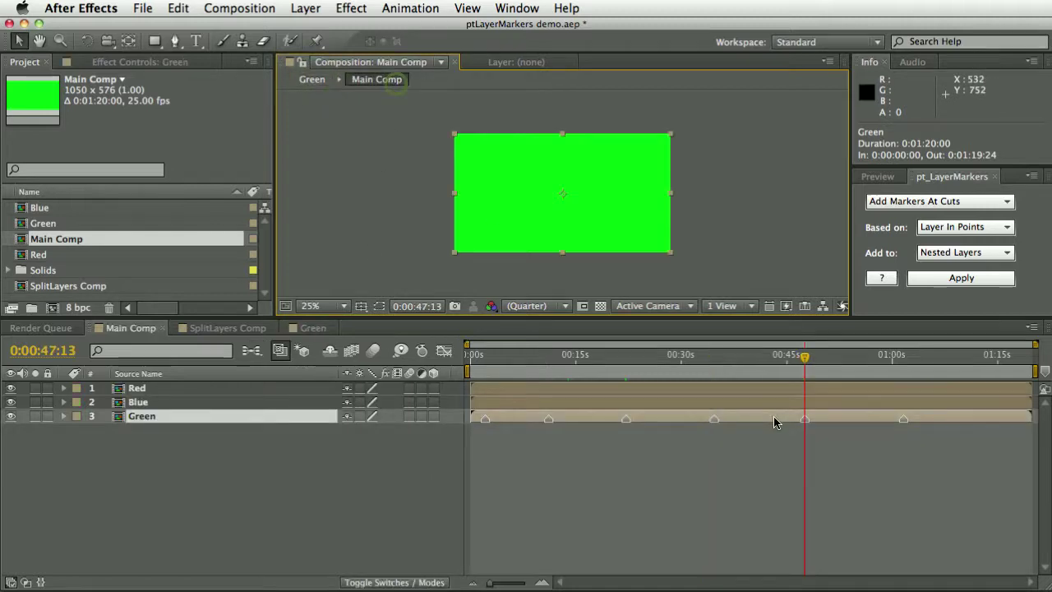
pyautogui.press('k')
pyautogui.click(313, 81)
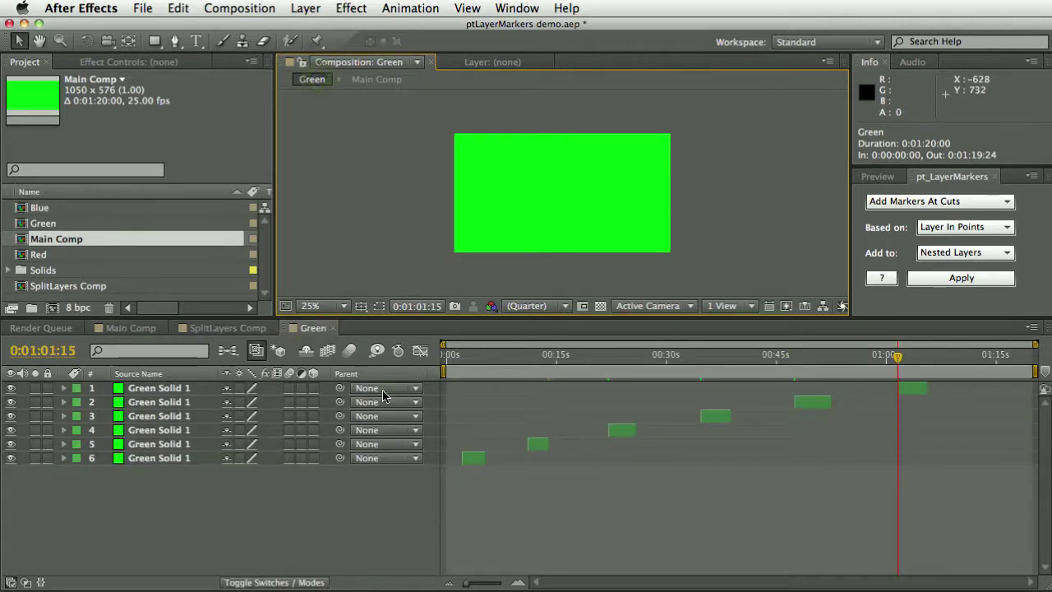
pyautogui.click(400, 78)
pyautogui.press('j')
pyautogui.press('j')
pyautogui.press('j')
pyautogui.press('j')
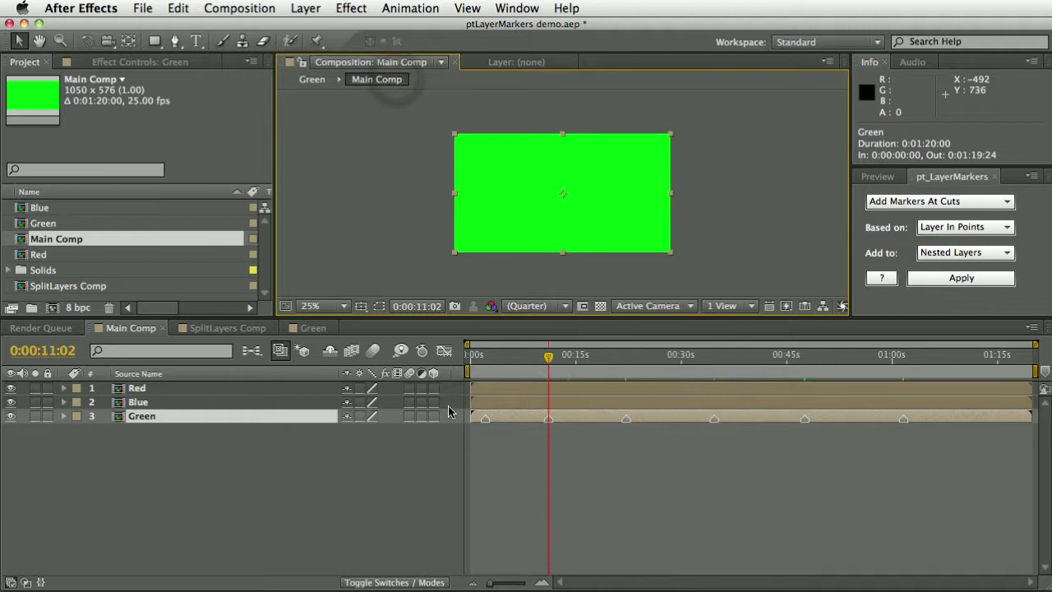
pyautogui.press('j')
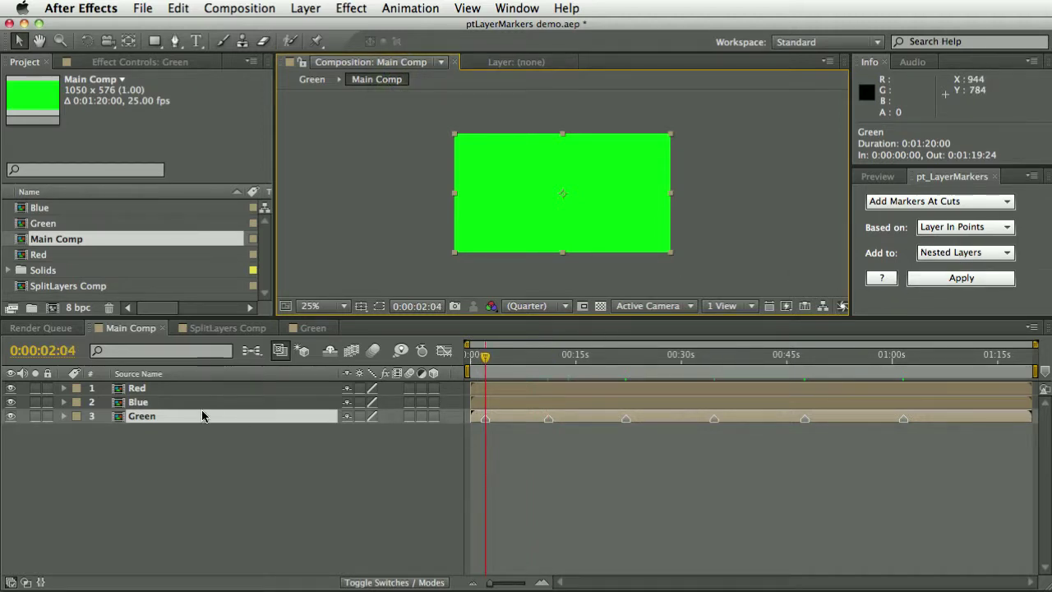
# - Apply the script inside the Blue and Red comps to mark their nested layers, returning to Main Comp
pyautogui.doubleClick(148, 402)
pyautogui.click(948, 281)
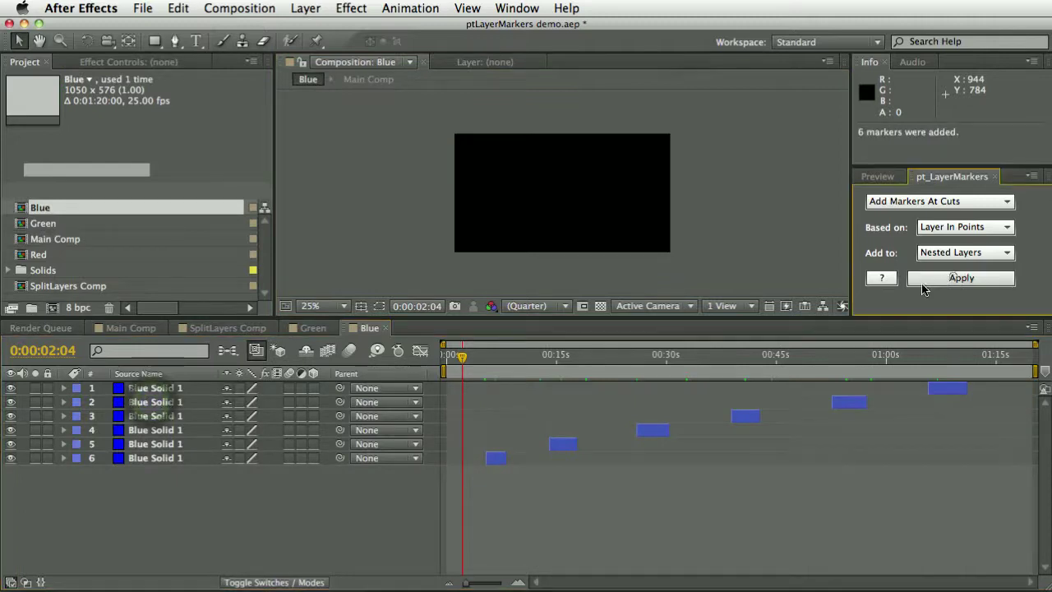
pyautogui.click(368, 79)
pyautogui.doubleClick(174, 388)
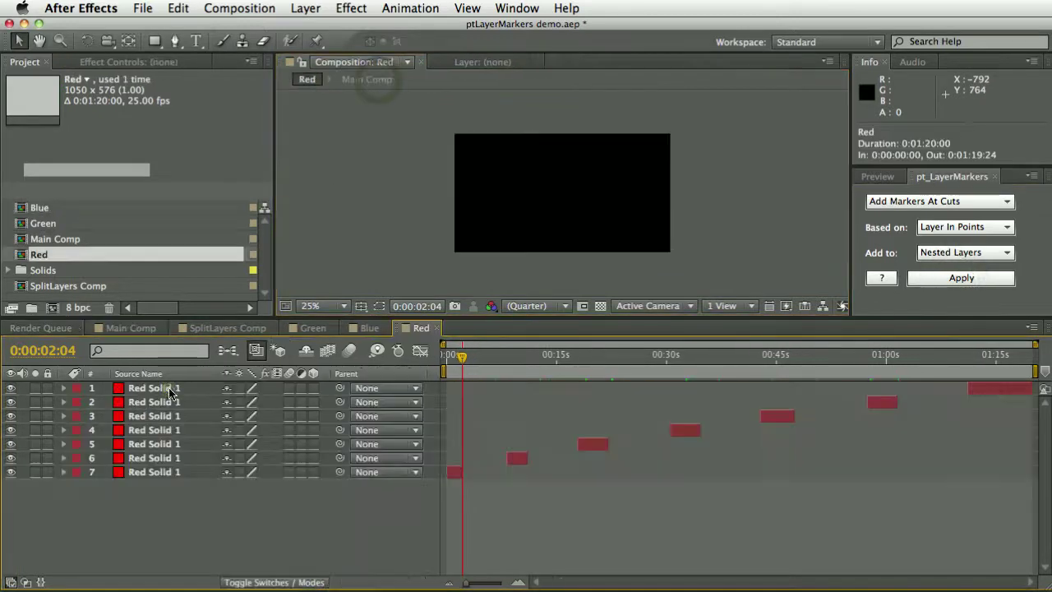
pyautogui.click(960, 278)
pyautogui.click(367, 79)
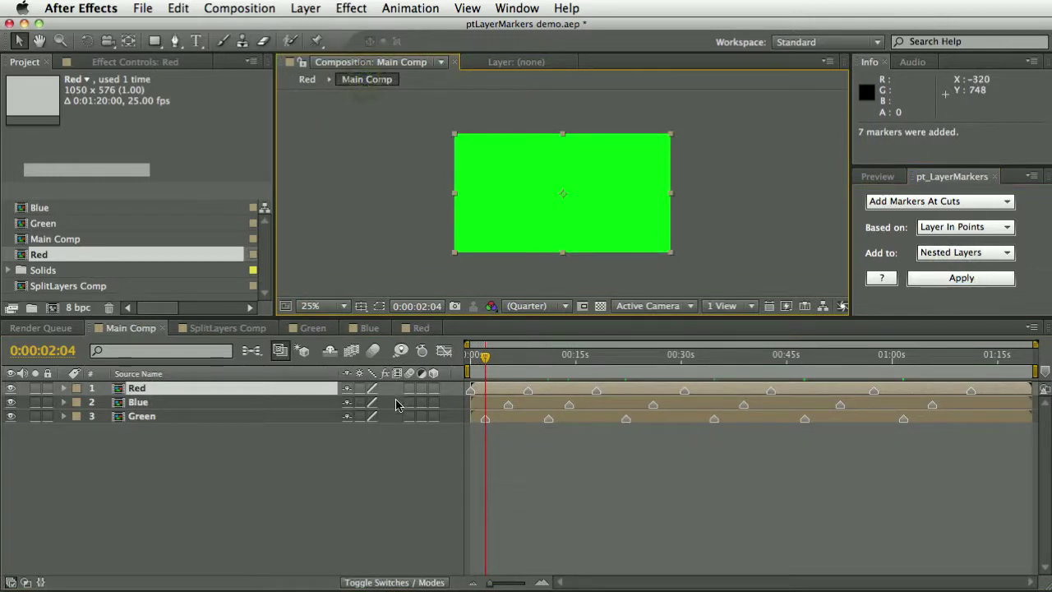
# - Step forward and back through the new cut markers from the start of Main Comp
pyautogui.press('Home')
pyautogui.press('k')
pyautogui.press('k')
pyautogui.press('k')
pyautogui.press('k')
pyautogui.press('k')
pyautogui.press('k')
pyautogui.press('k')
pyautogui.press('k')
pyautogui.press('k')
pyautogui.press('k')
pyautogui.press('k')
pyautogui.press('k')
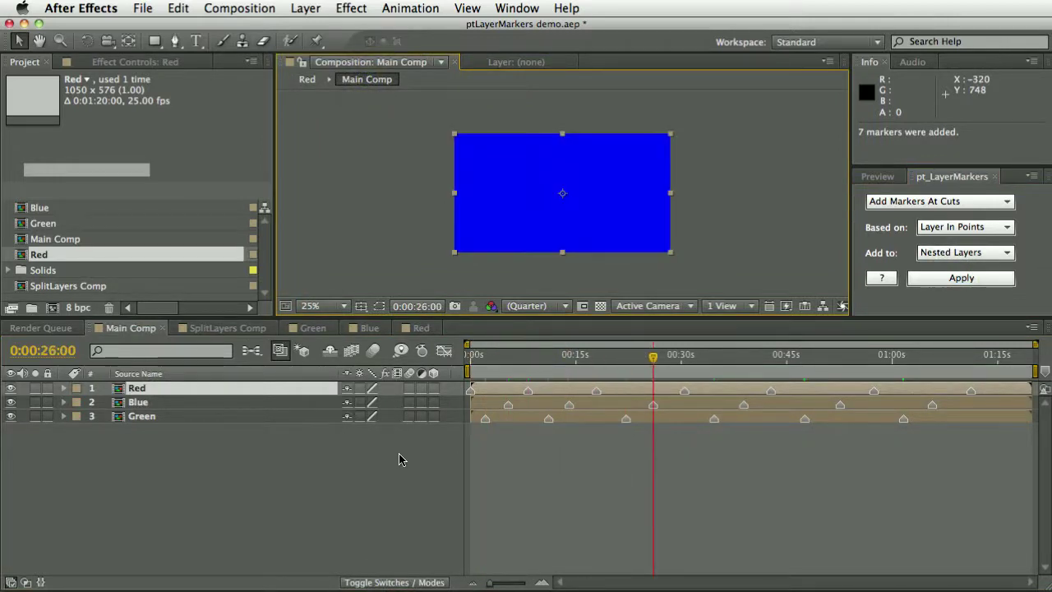
pyautogui.press('k')
pyautogui.press('k')
pyautogui.press('k')
pyautogui.press('k')
pyautogui.press('k')
pyautogui.press('k')
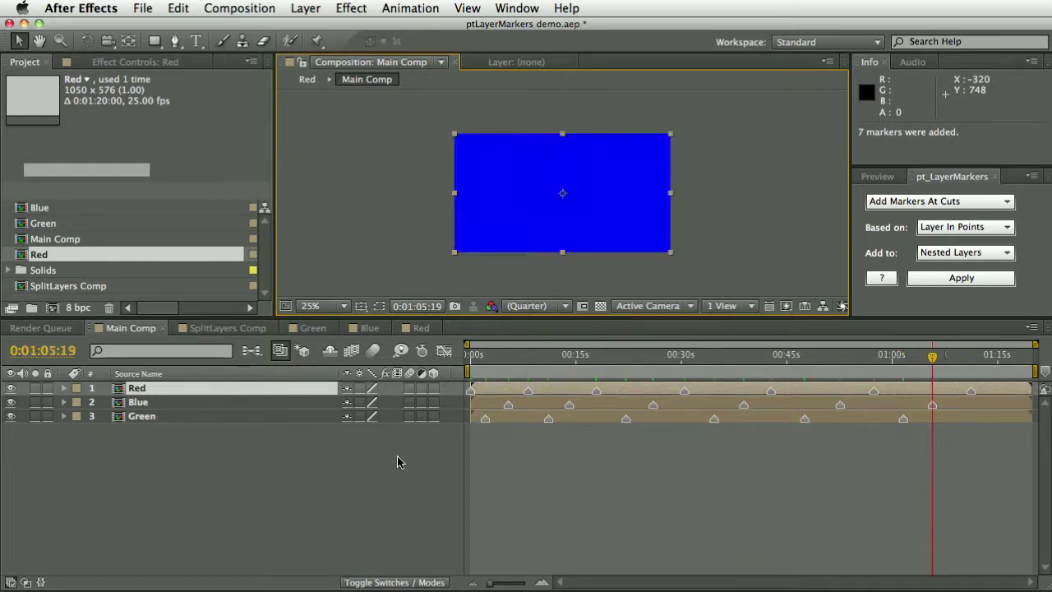
pyautogui.press('j')
pyautogui.press('j')
pyautogui.press('j')
pyautogui.press('j')
pyautogui.press('j')
pyautogui.press('j')
pyautogui.press('j')
pyautogui.press('j')
pyautogui.press('k')
pyautogui.press('k')
pyautogui.press('k')
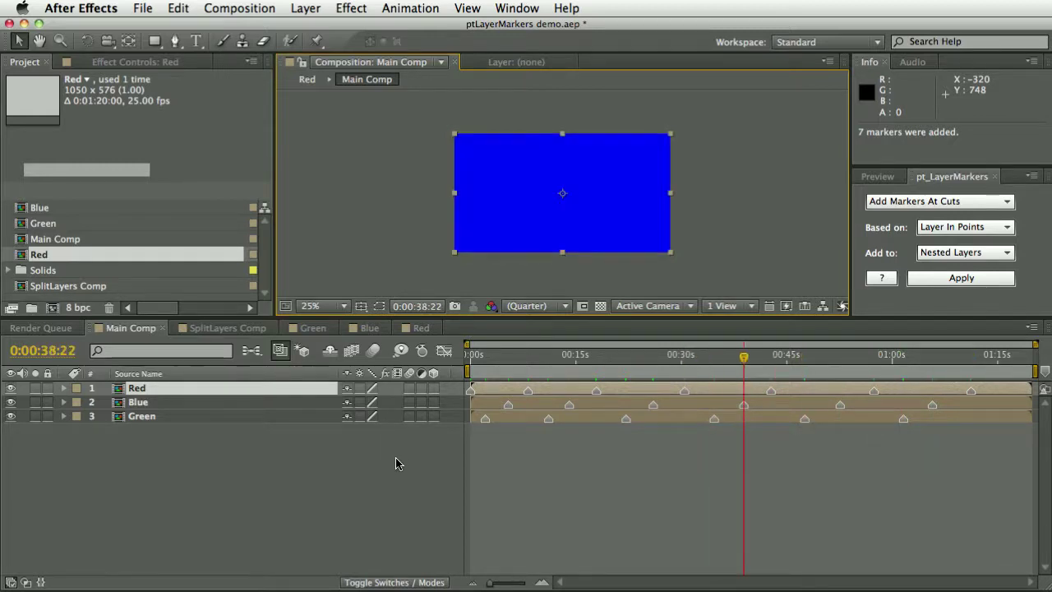
pyautogui.press('j')
pyautogui.press('j')
pyautogui.press('j')
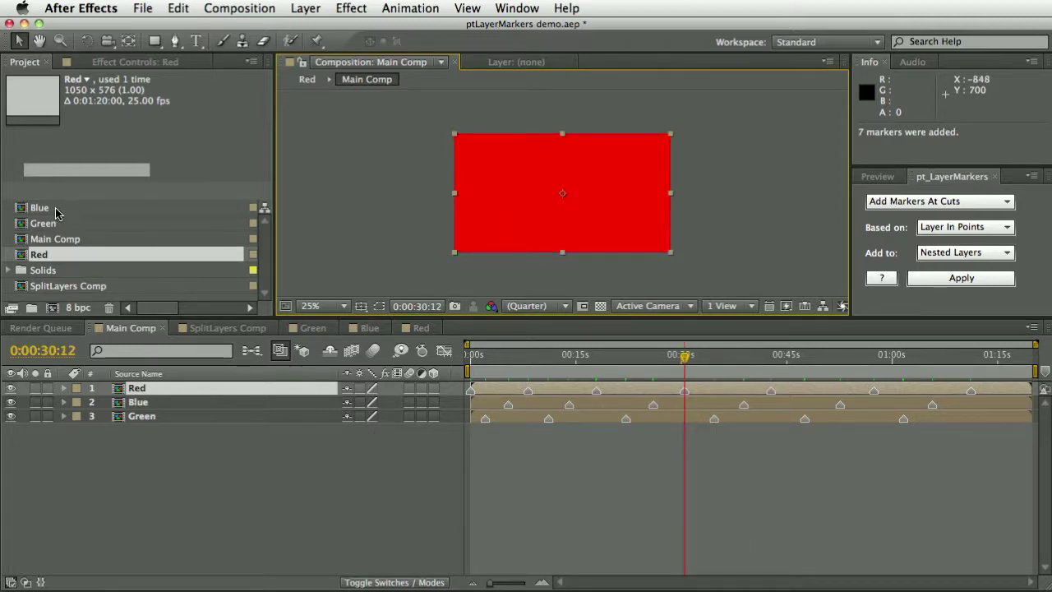
# - In the Blue comp, add cut markers to a new solid layer, Blue cuts, and copy it
pyautogui.doubleClick(55, 209)
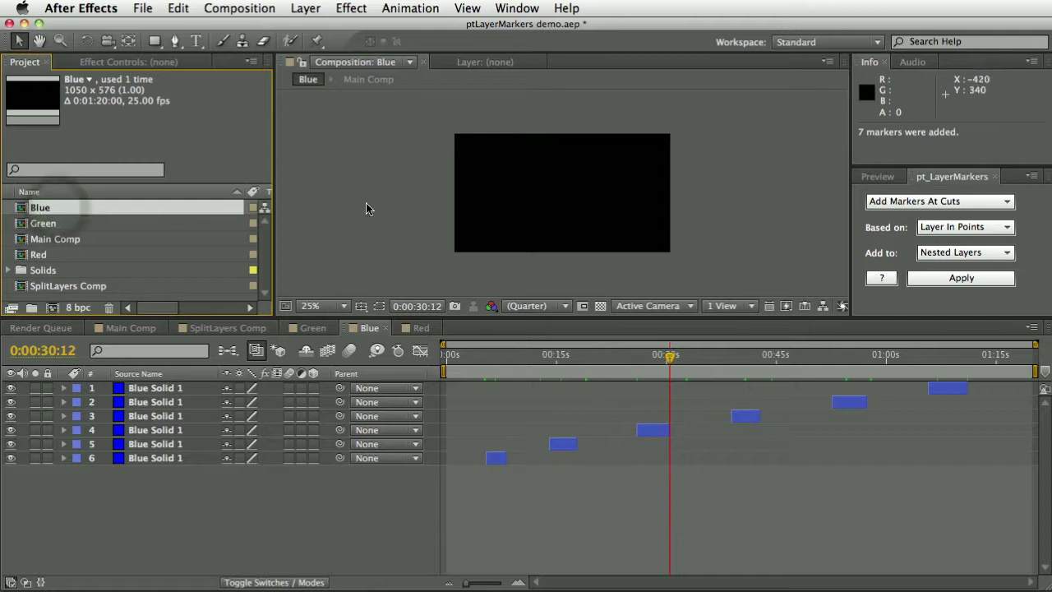
pyautogui.click(939, 279)
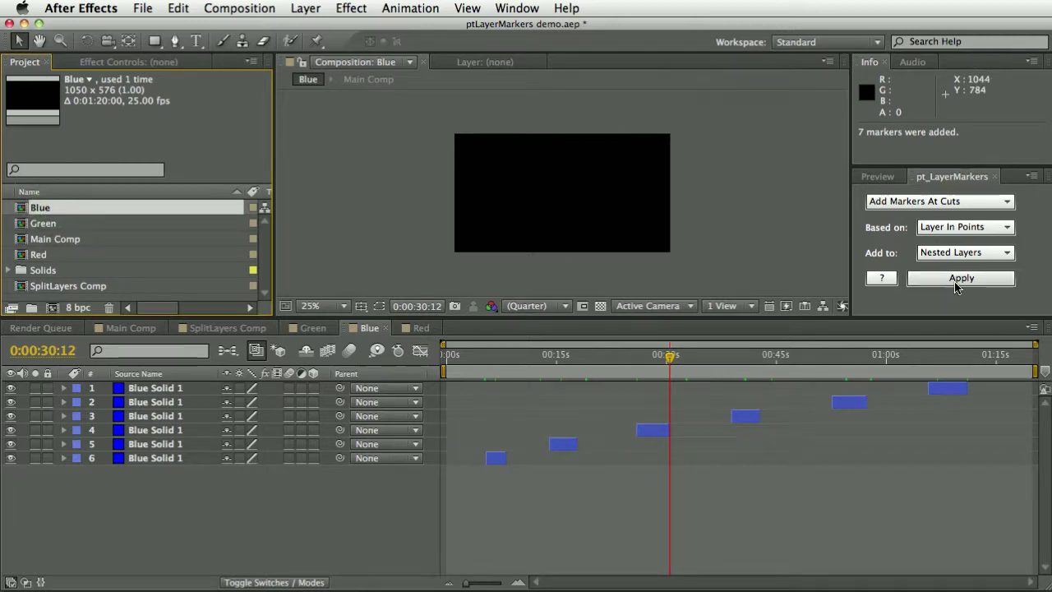
pyautogui.click(963, 253)
pyautogui.click(953, 269)
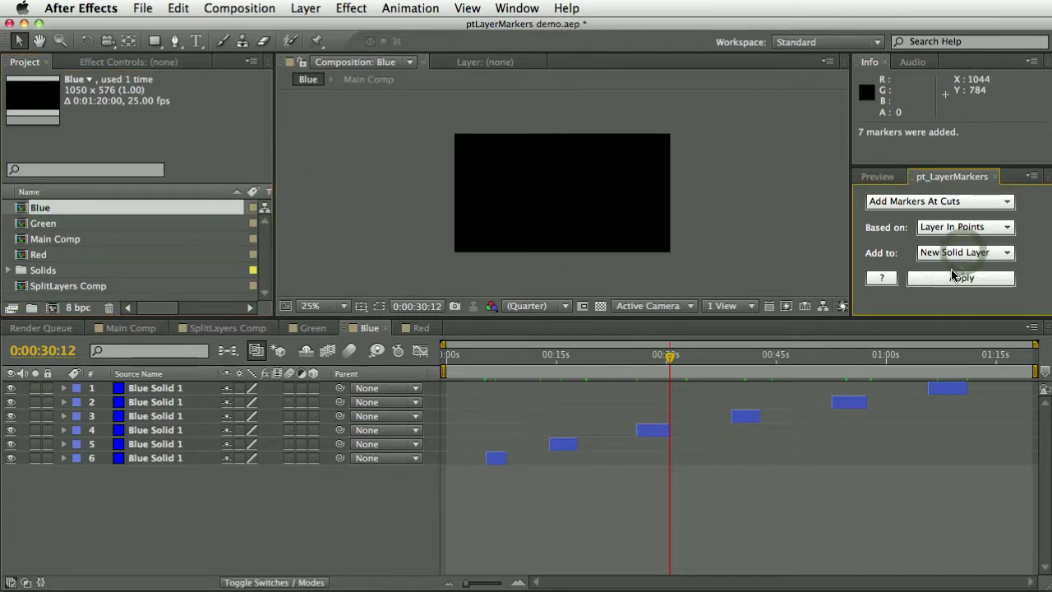
pyautogui.click(953, 277)
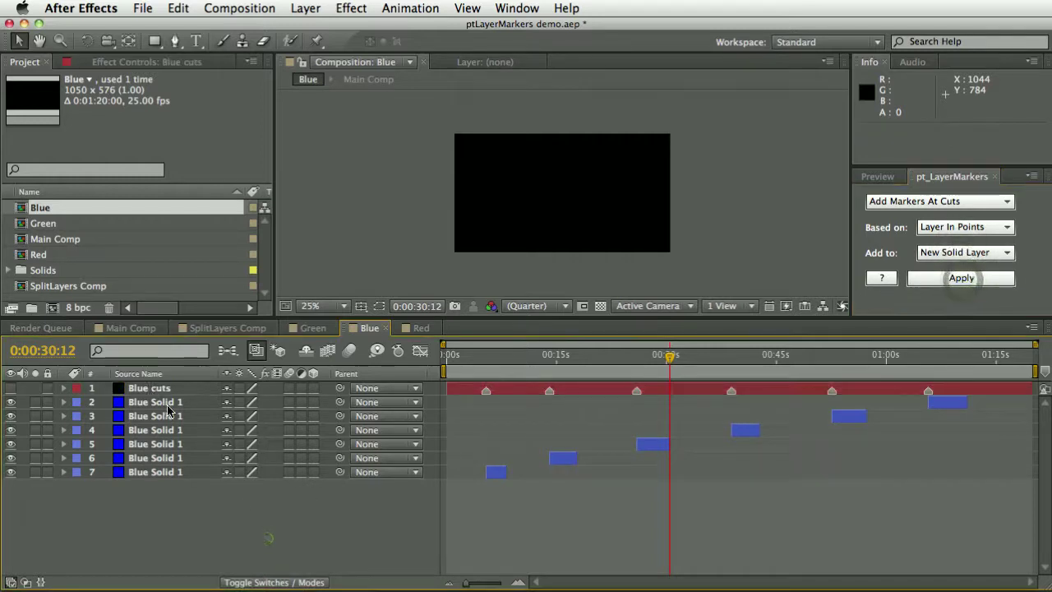
pyautogui.click(149, 388)
pyautogui.press('super+c')
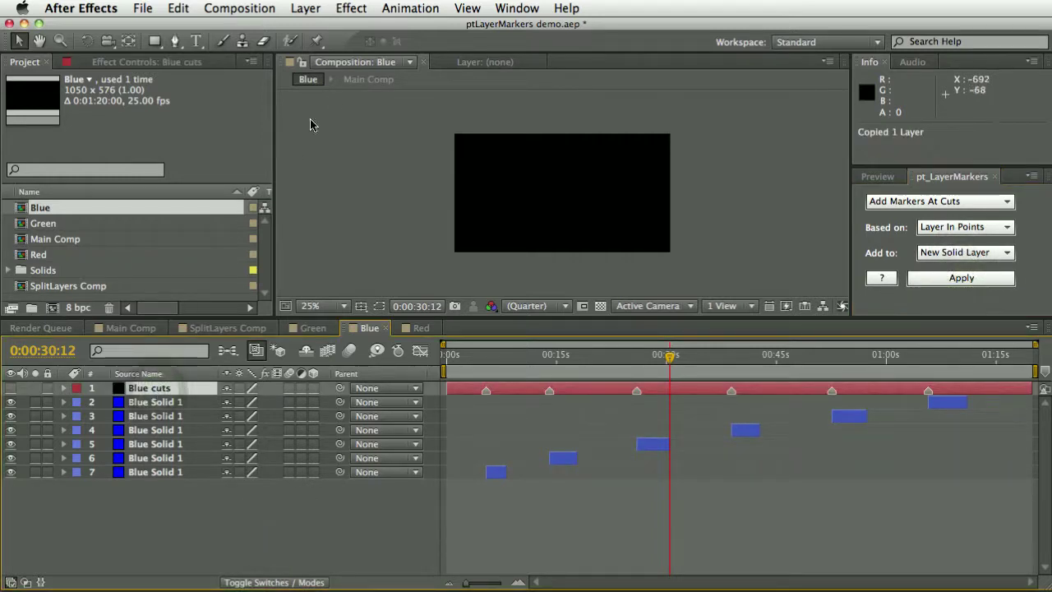
# - Paste Blue cuts into the Red comp, add Red's cut markers to it, then copy and delete it
pyautogui.click(362, 79)
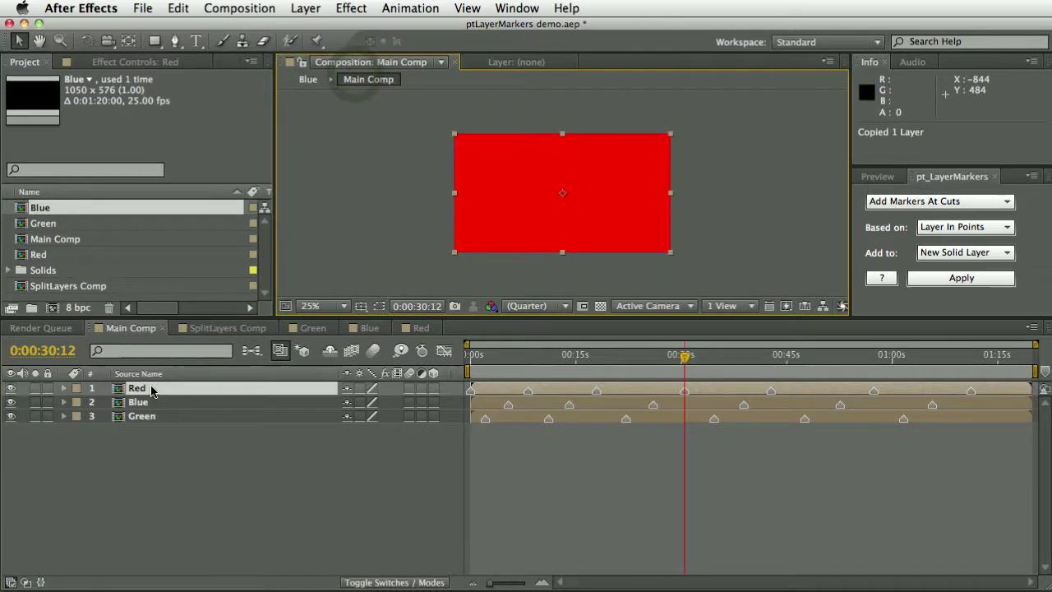
pyautogui.click(145, 391)
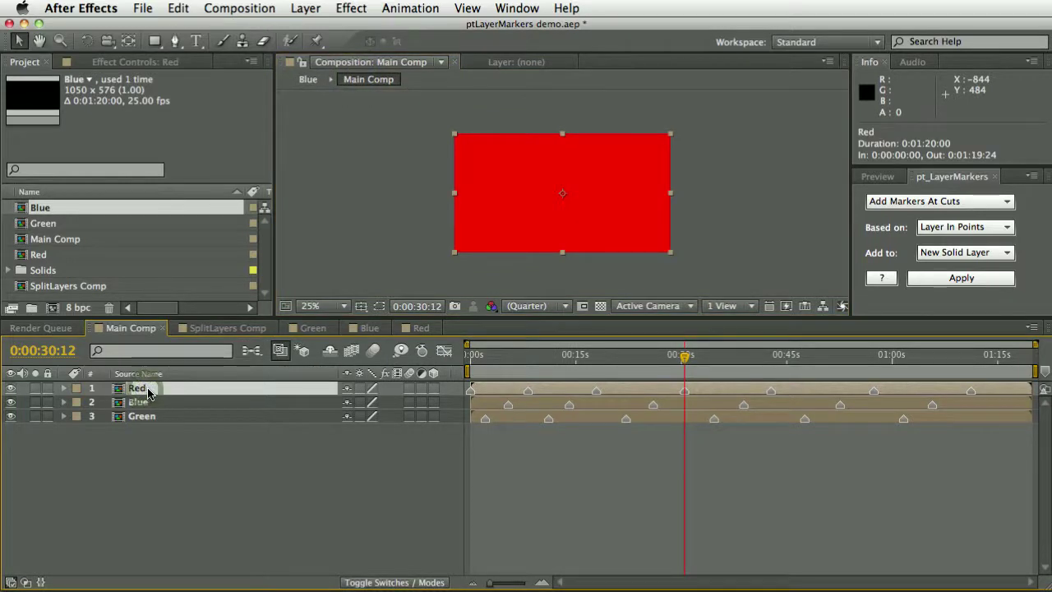
pyautogui.doubleClick(148, 393)
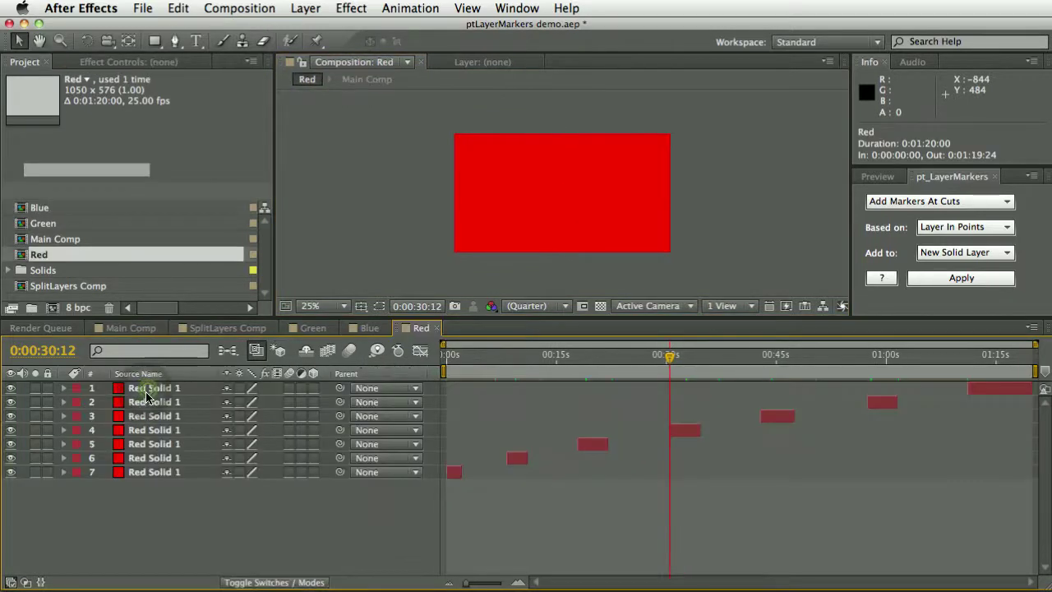
pyautogui.click(249, 517)
pyautogui.press('super+v')
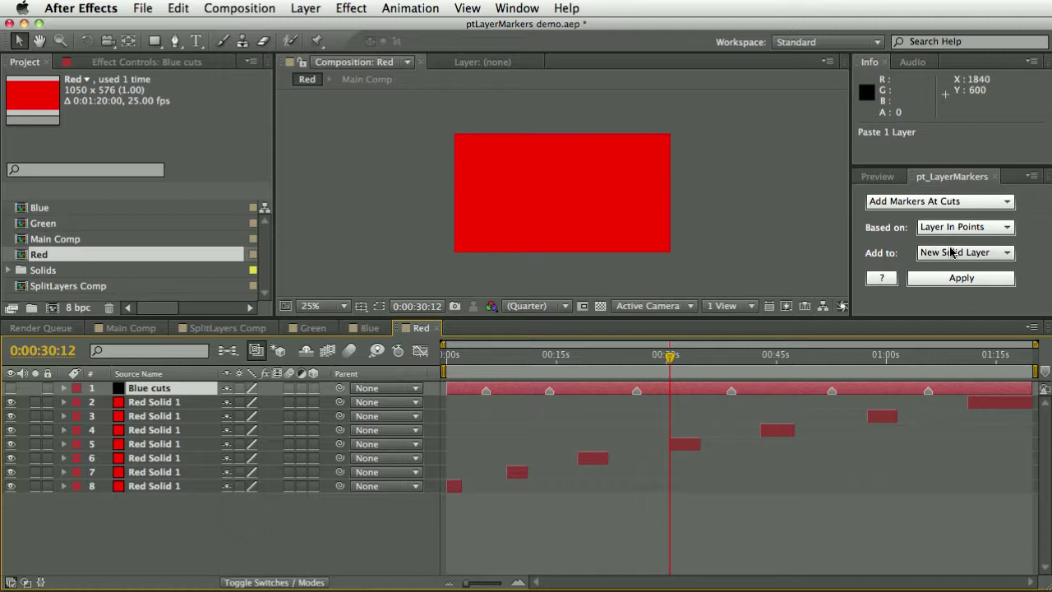
pyautogui.click(977, 252)
pyautogui.click(950, 280)
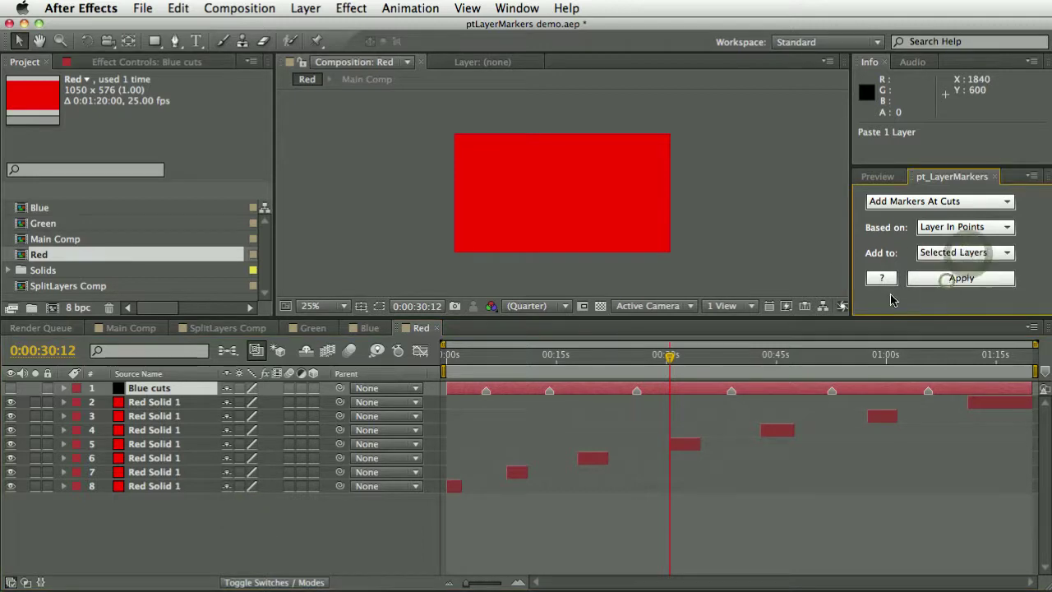
pyautogui.click(959, 278)
pyautogui.click(156, 389)
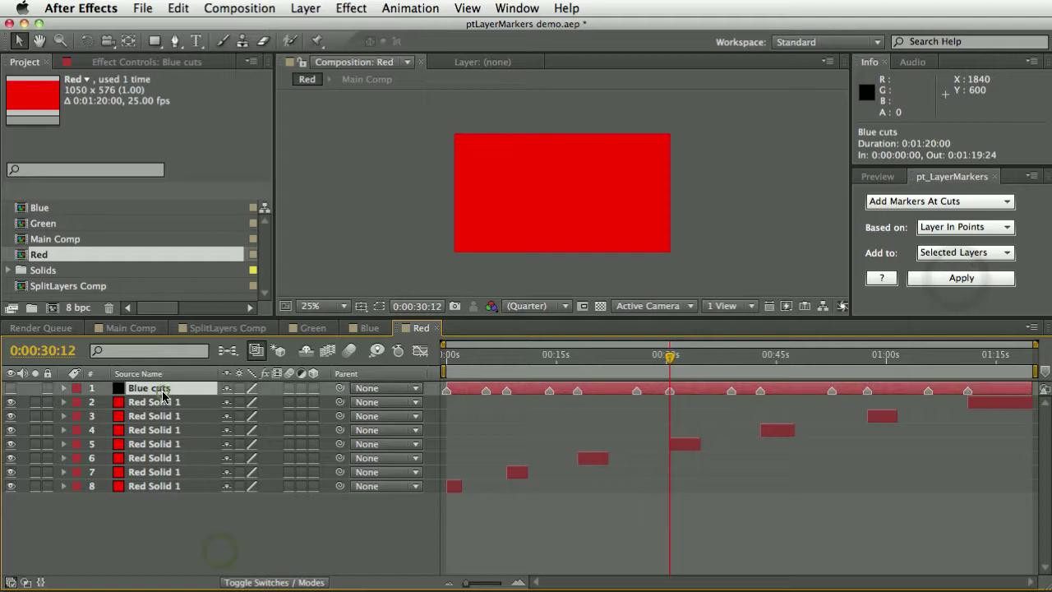
pyautogui.press('super+c')
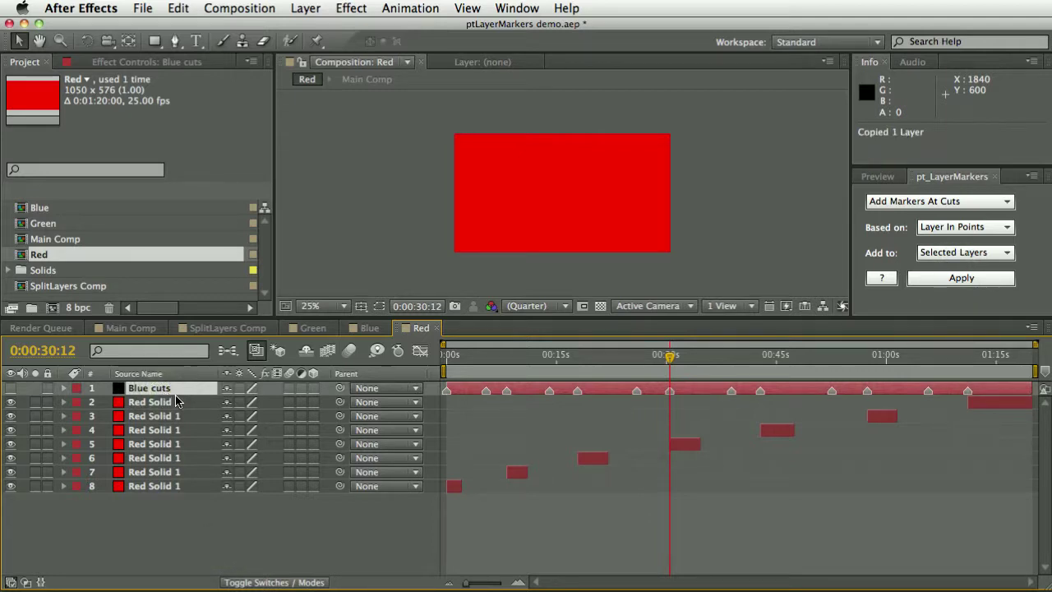
pyautogui.press('Delete')
# - Paste Blue cuts into the Green comp, add Green's cut markers, delete it, and return to Main Comp
pyautogui.click(366, 78)
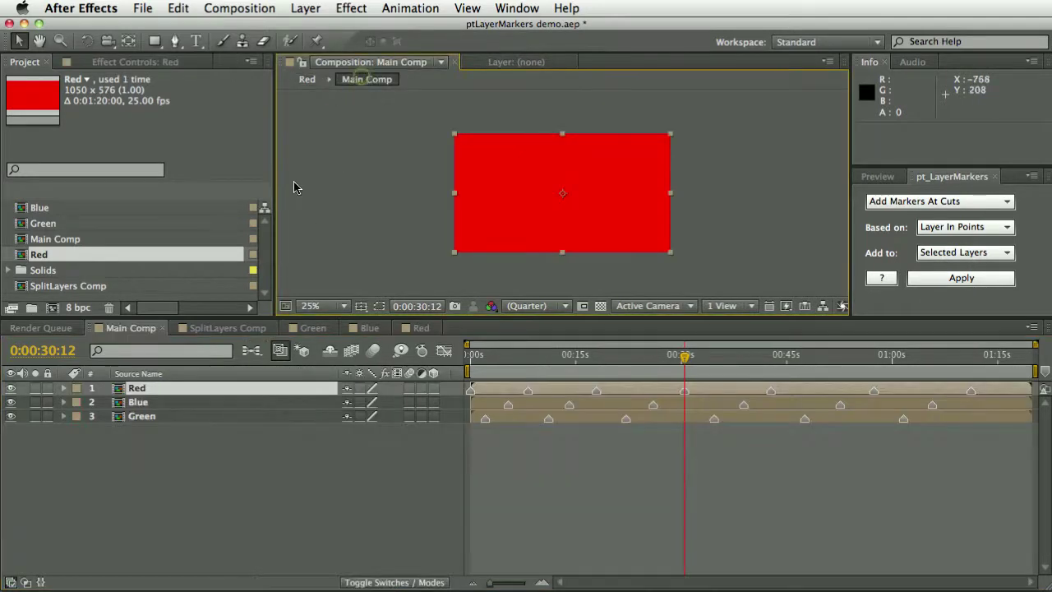
pyautogui.click(160, 418)
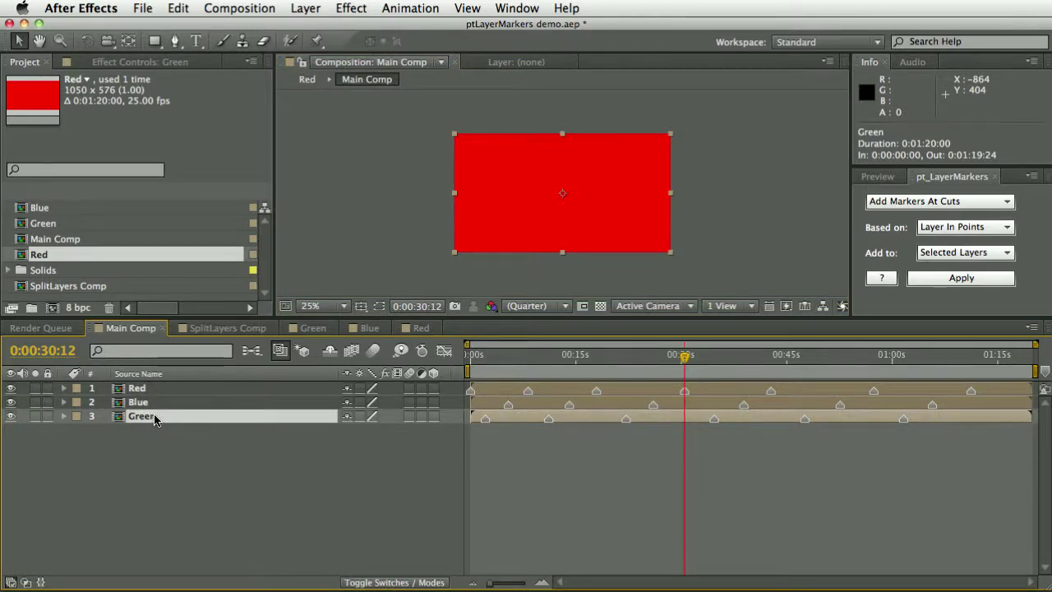
pyautogui.doubleClick(156, 418)
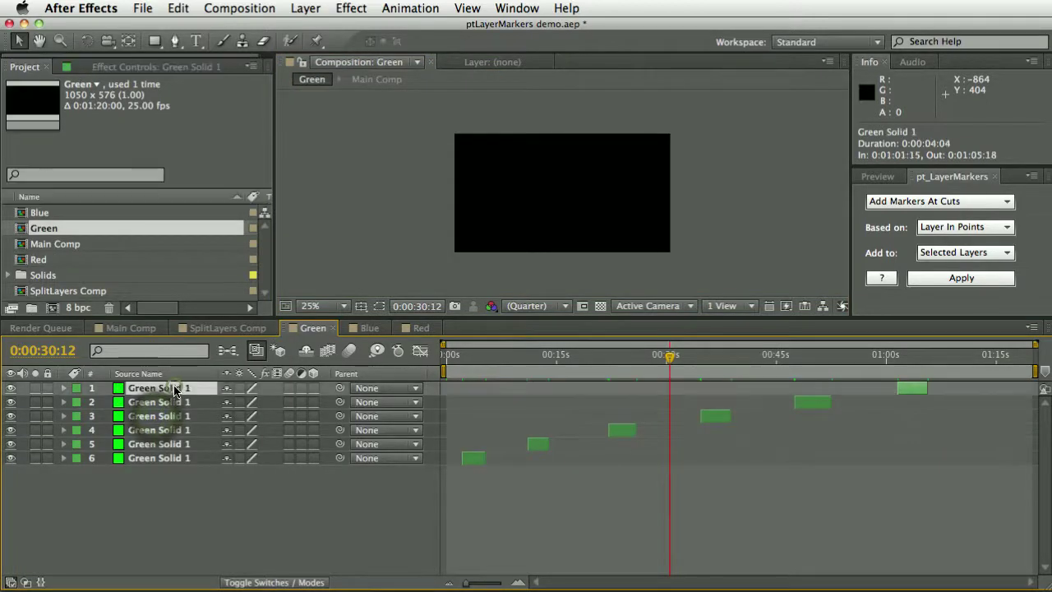
pyautogui.press('super+v')
pyautogui.click(962, 277)
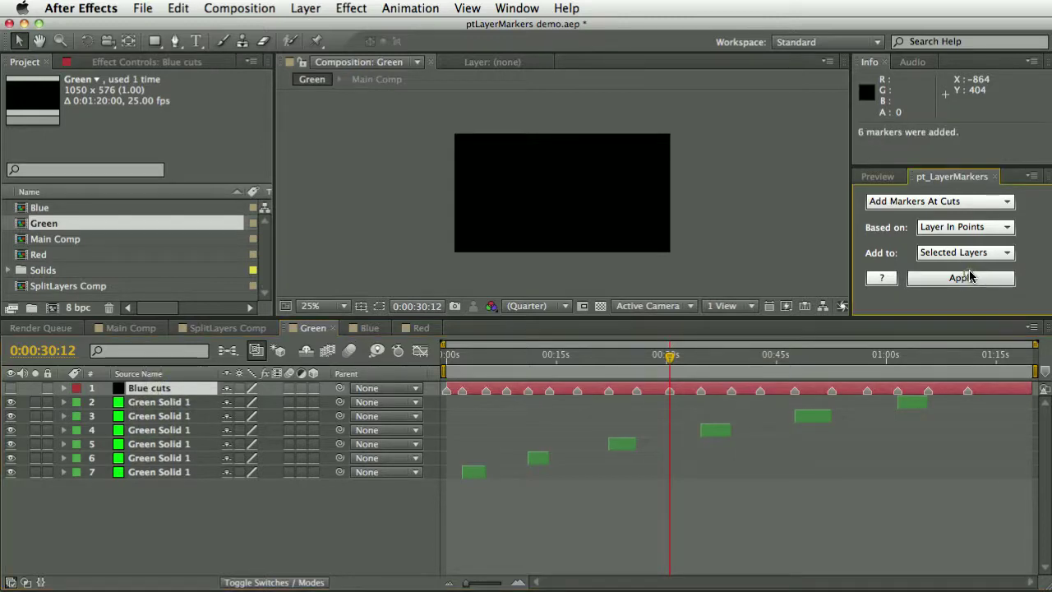
pyautogui.click(195, 523)
pyautogui.click(142, 391)
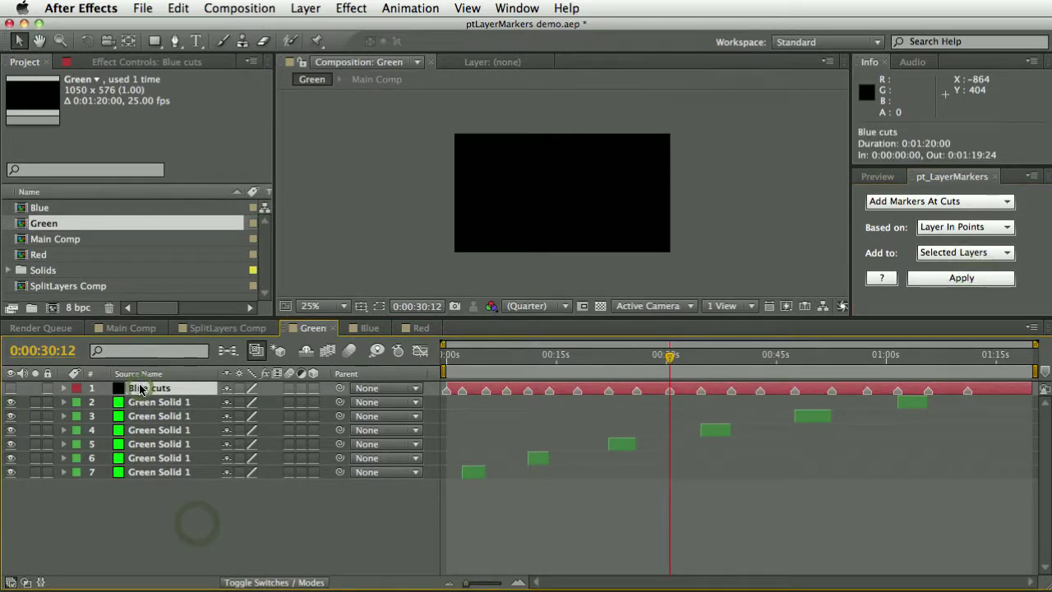
pyautogui.press('Delete')
pyautogui.click(131, 327)
pyautogui.click(172, 389)
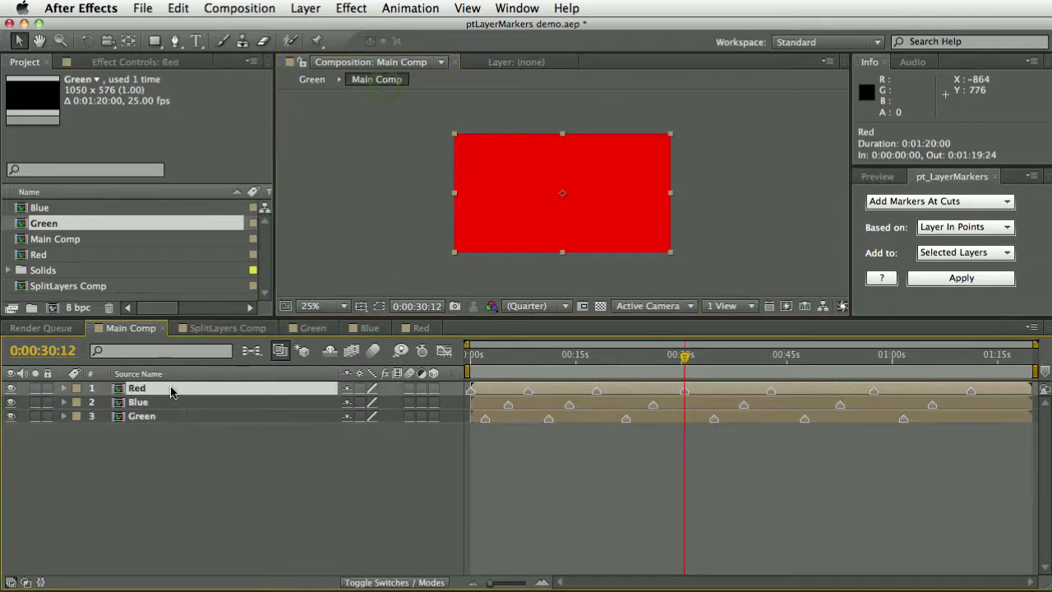
# - Paste Blue cuts into Main Comp and delete all markers from the Red, Blue and Green layers
pyautogui.press('super+v')
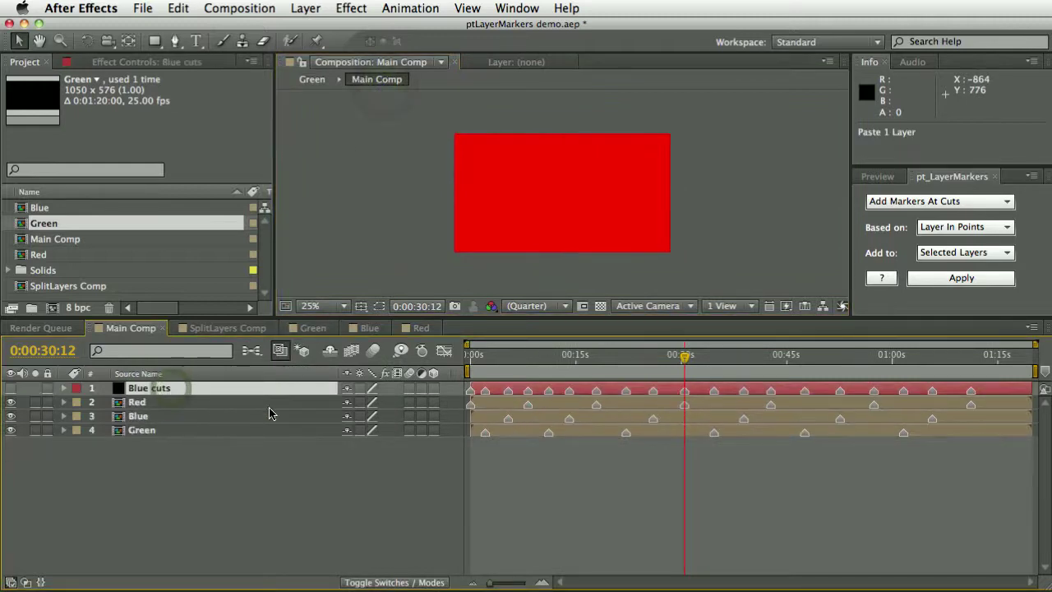
pyautogui.click(169, 402)
pyautogui.keyDown('shift'); pyautogui.click(173, 430); pyautogui.keyUp('shift')
pyautogui.rightClick(472, 404)
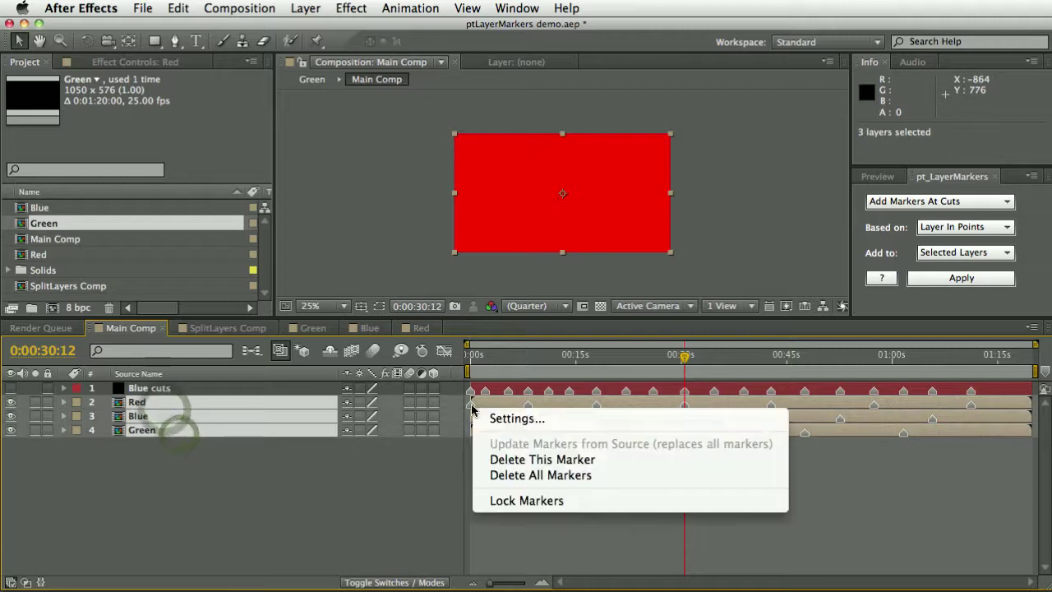
pyautogui.click(526, 475)
pyautogui.click(362, 489)
# - Play back Main Comp and step through the Blue cuts markers to check the cuts
pyautogui.press('Home')
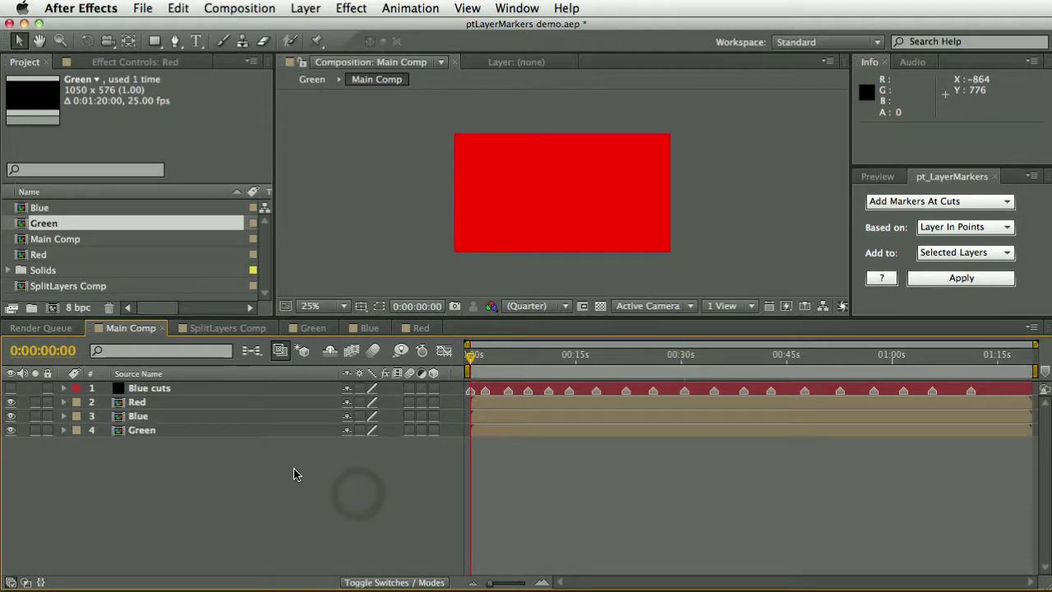
pyautogui.press('space')
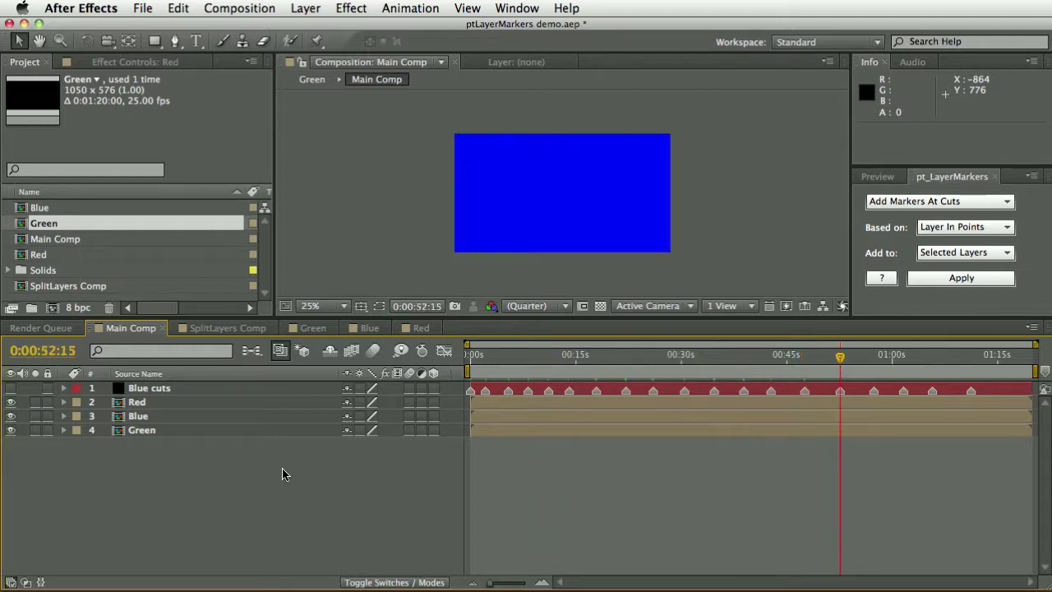
pyautogui.press('j')
pyautogui.press('j')
pyautogui.press('j')
pyautogui.press('j')
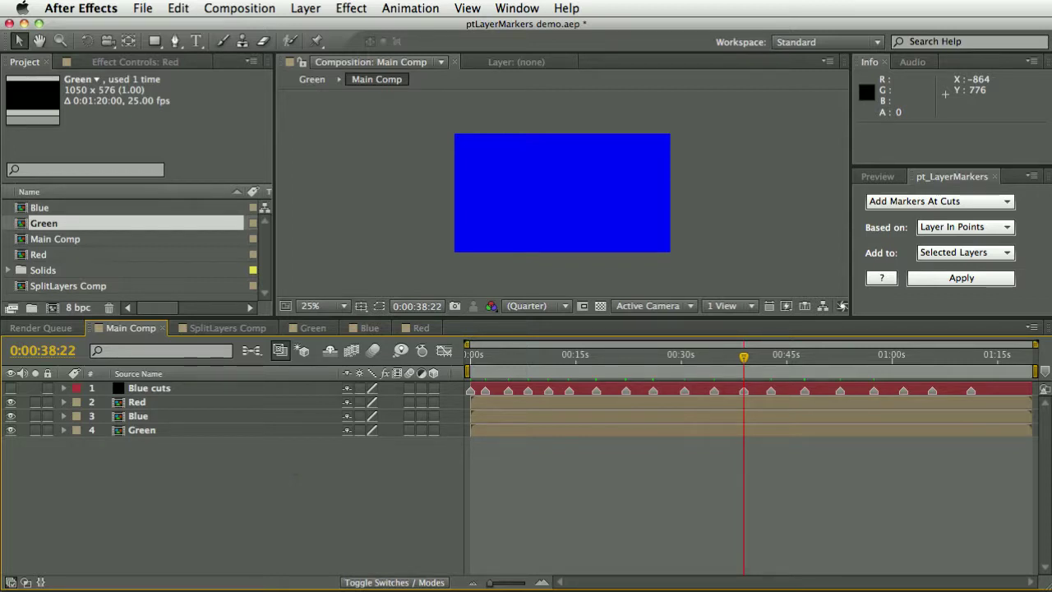
pyautogui.click(502, 355)
pyautogui.press('k')
pyautogui.press('k')
pyautogui.press('k')
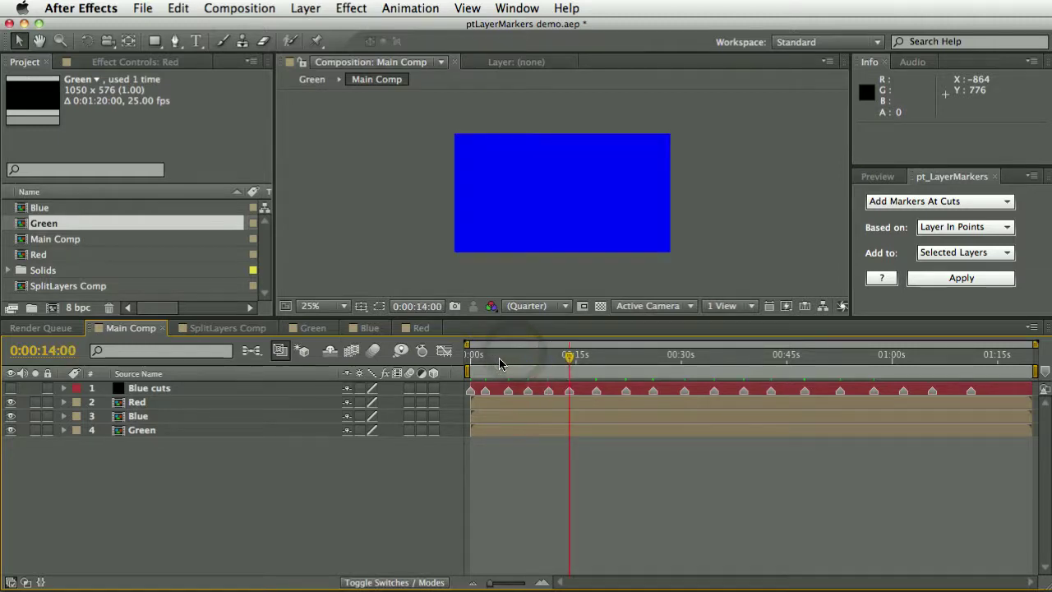
pyautogui.press('k')
pyautogui.press('k')
pyautogui.press('k')
pyautogui.press('k')
pyautogui.press('k')
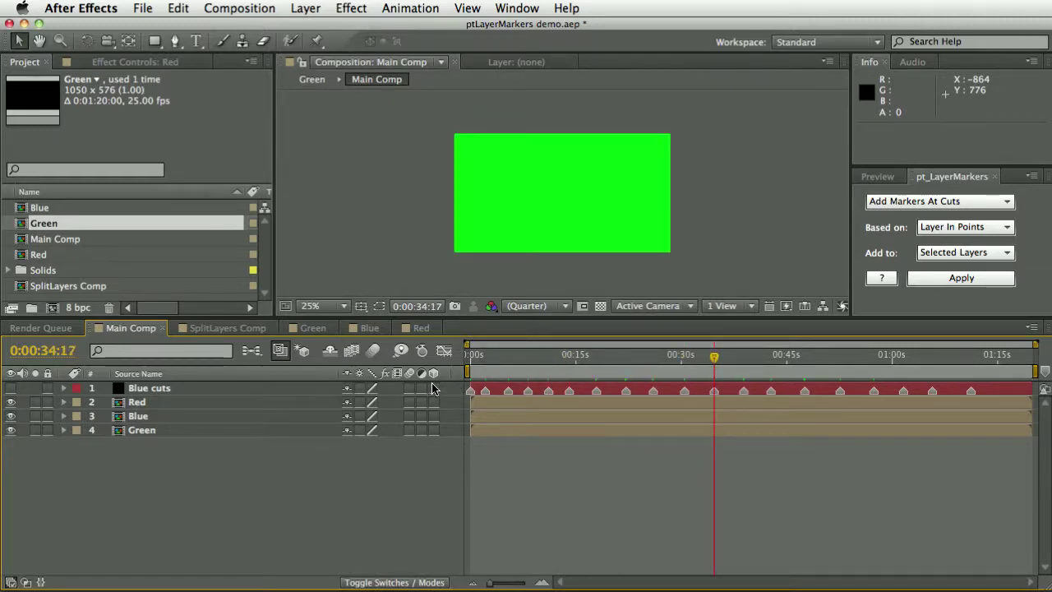
pyautogui.press('k')
pyautogui.press('k')
pyautogui.press('k')
pyautogui.press('k')
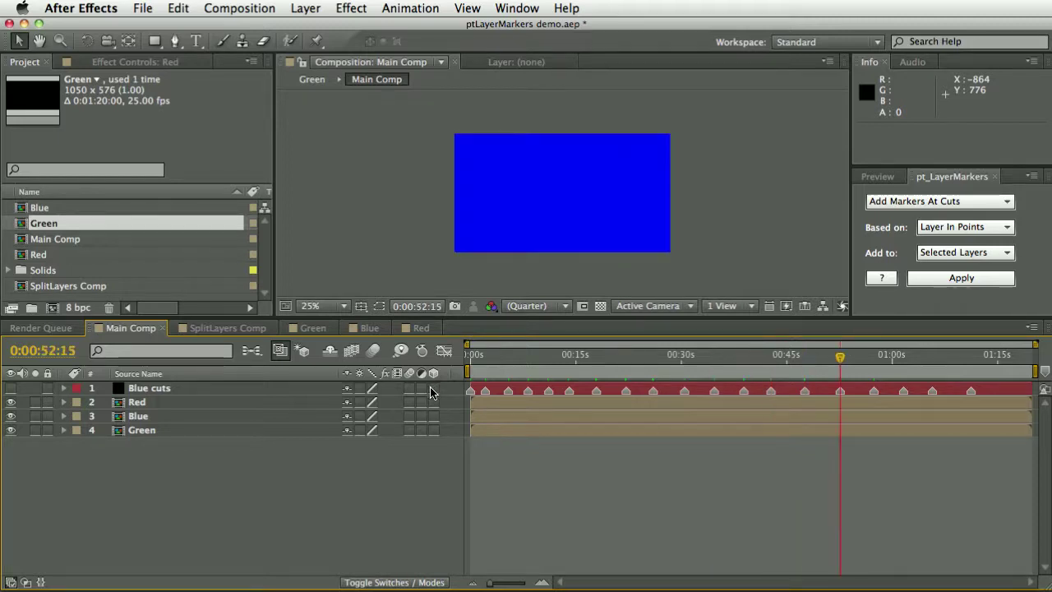
pyautogui.press('j')
pyautogui.press('j')
pyautogui.press('j')
pyautogui.press('j')
pyautogui.press('j')
pyautogui.press('j')
pyautogui.press('j')
pyautogui.press('j')
pyautogui.press('j')
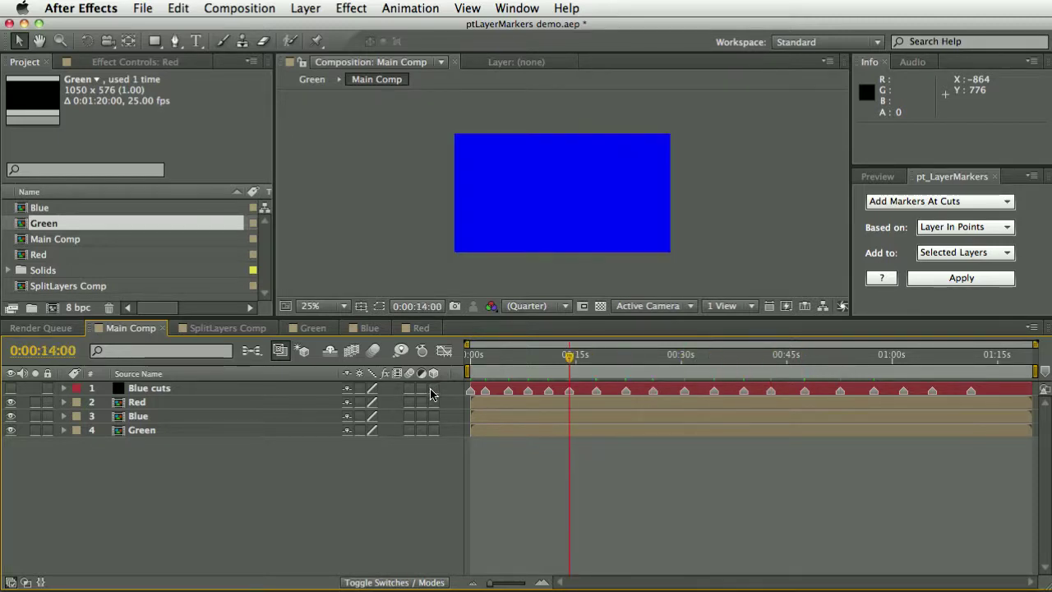